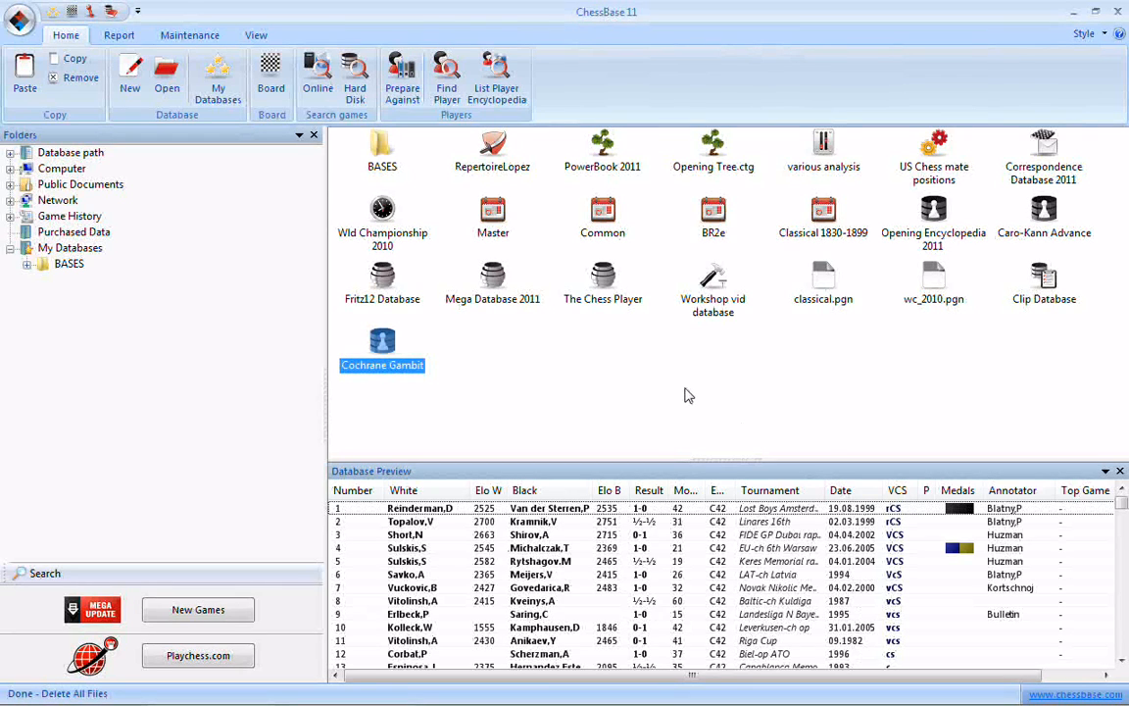
Open the Cochrane Gambit database, install an empty opening key in it, and close the database window
double_click(381, 356)
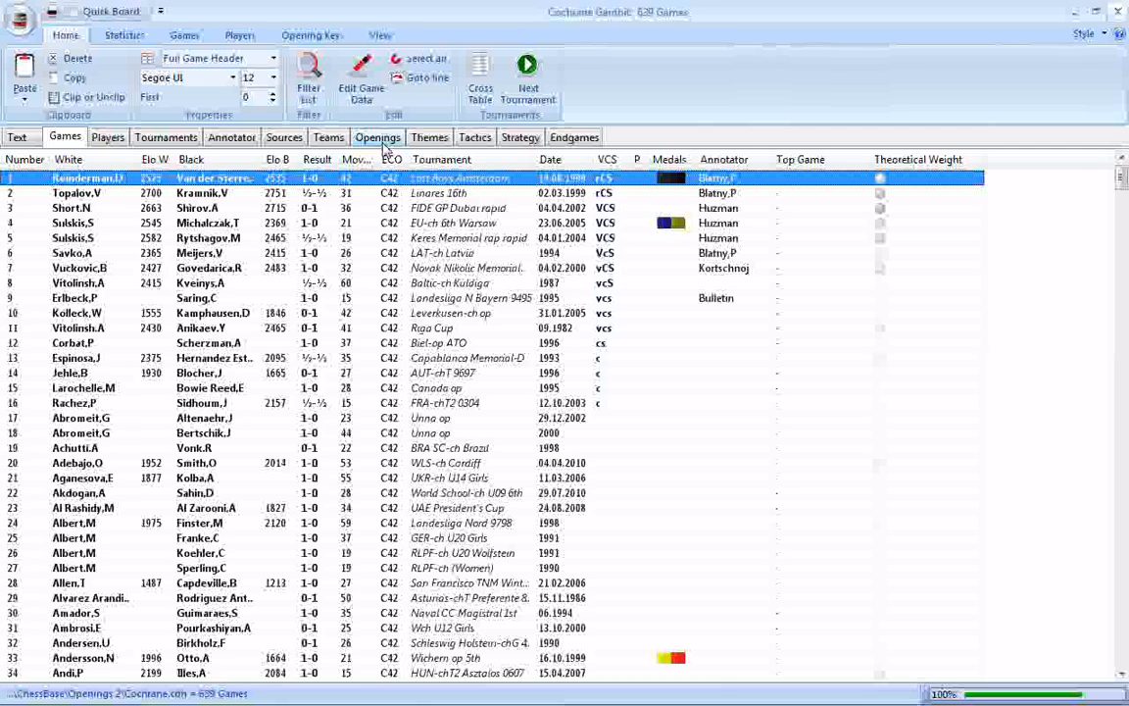
left_click(383, 140)
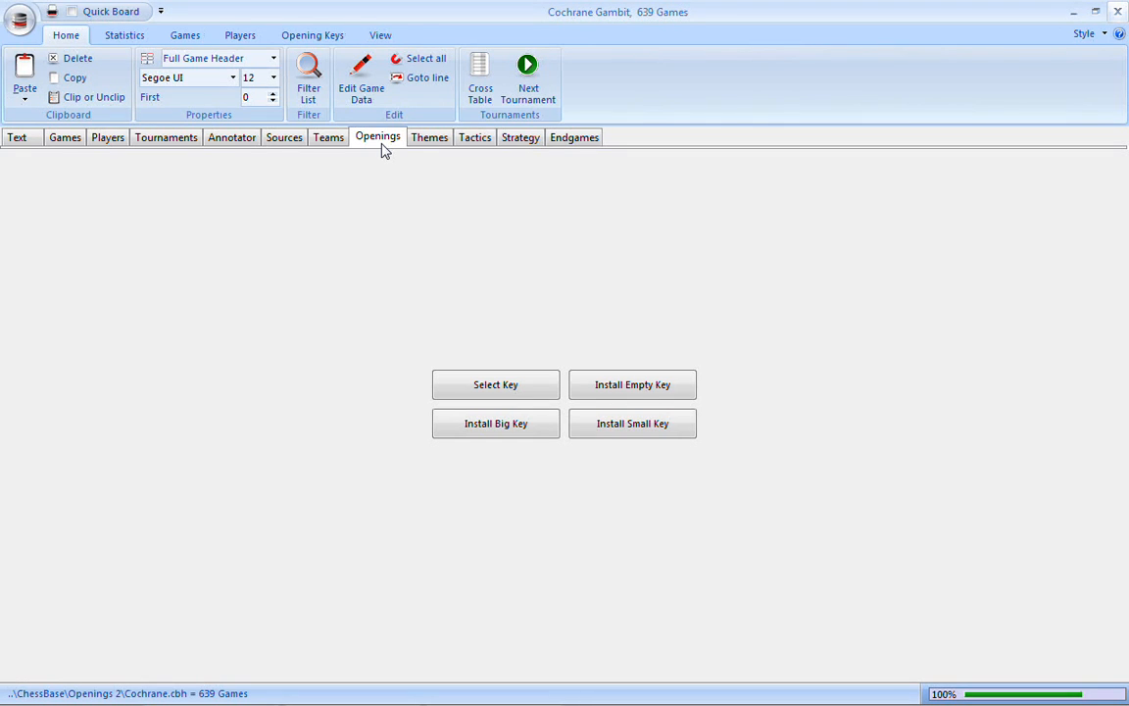
left_click(632, 389)
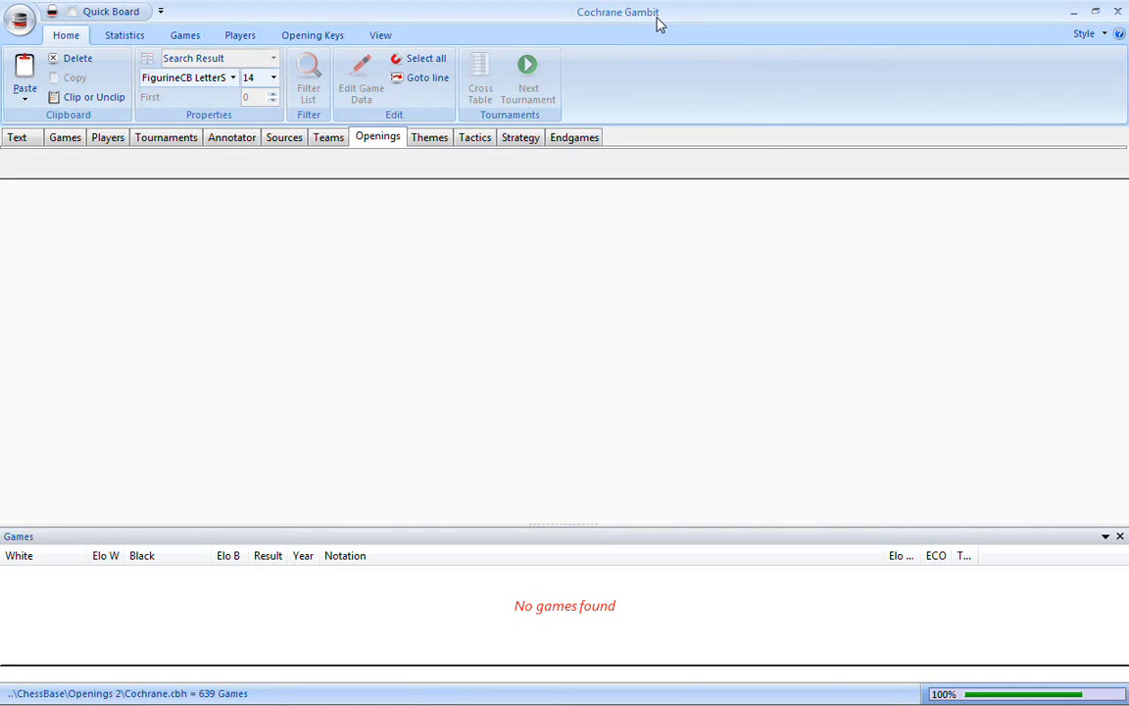
left_click(1123, 16)
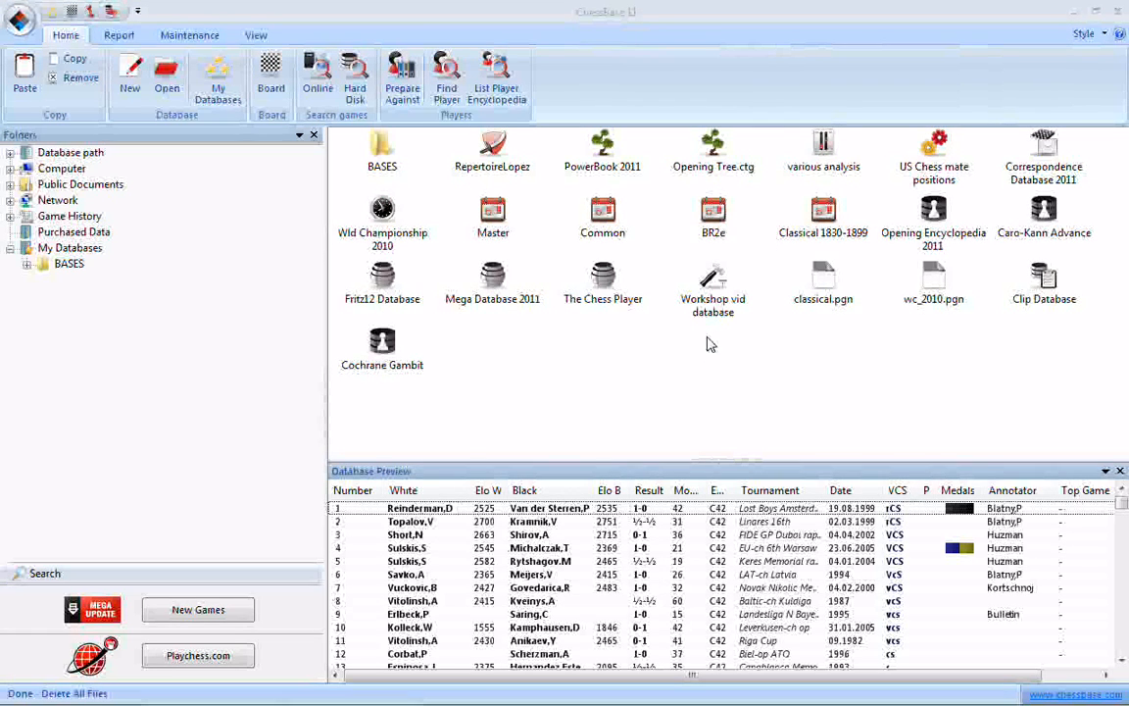
Open the opening key of Mega Database 2011 and expand Open Games (C20 - C99) down to the C42 3.Nxe5 branch
left_click(497, 281)
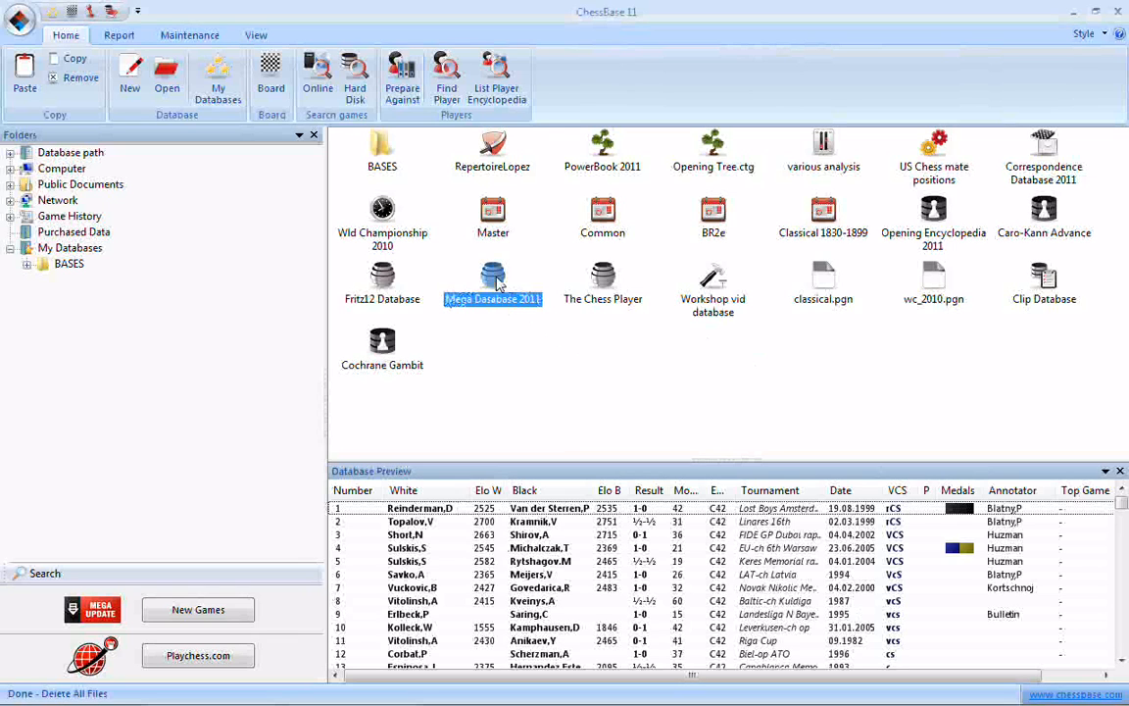
double_click(497, 281)
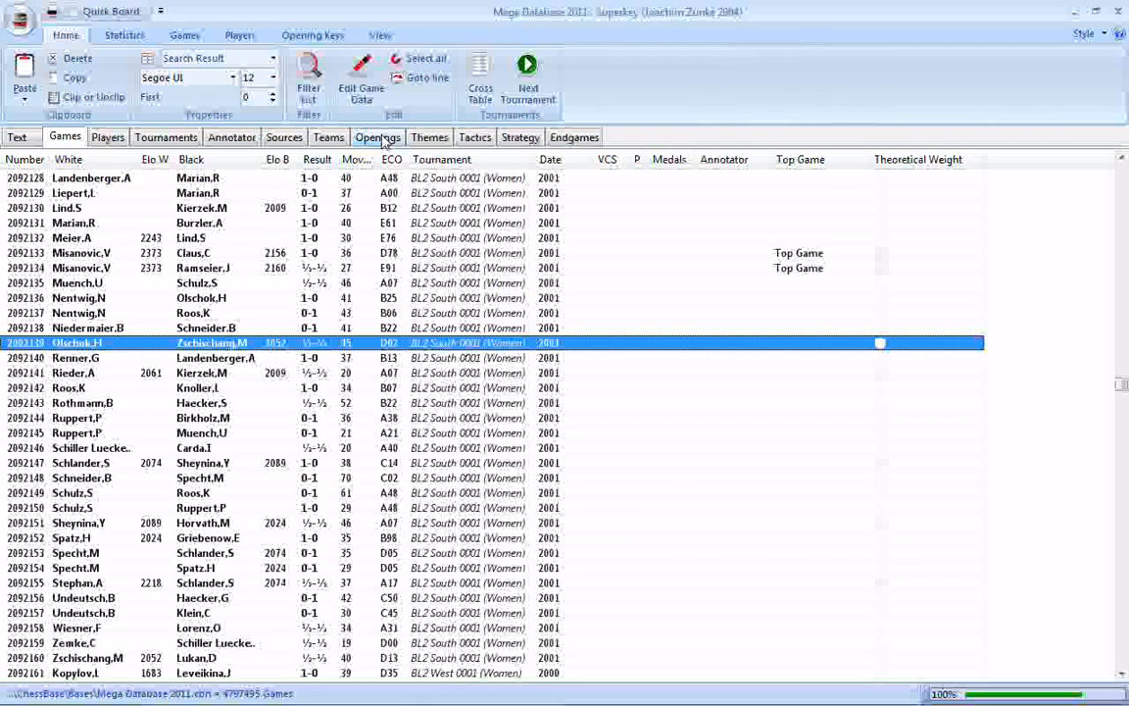
left_click(381, 139)
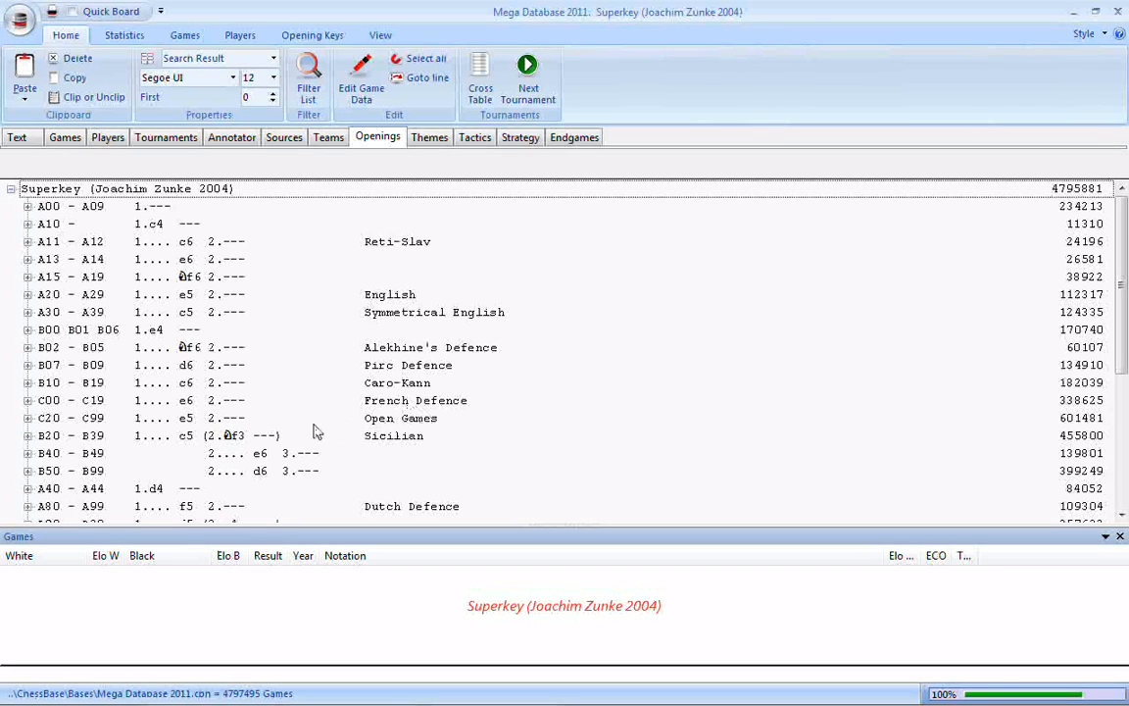
left_click(28, 417)
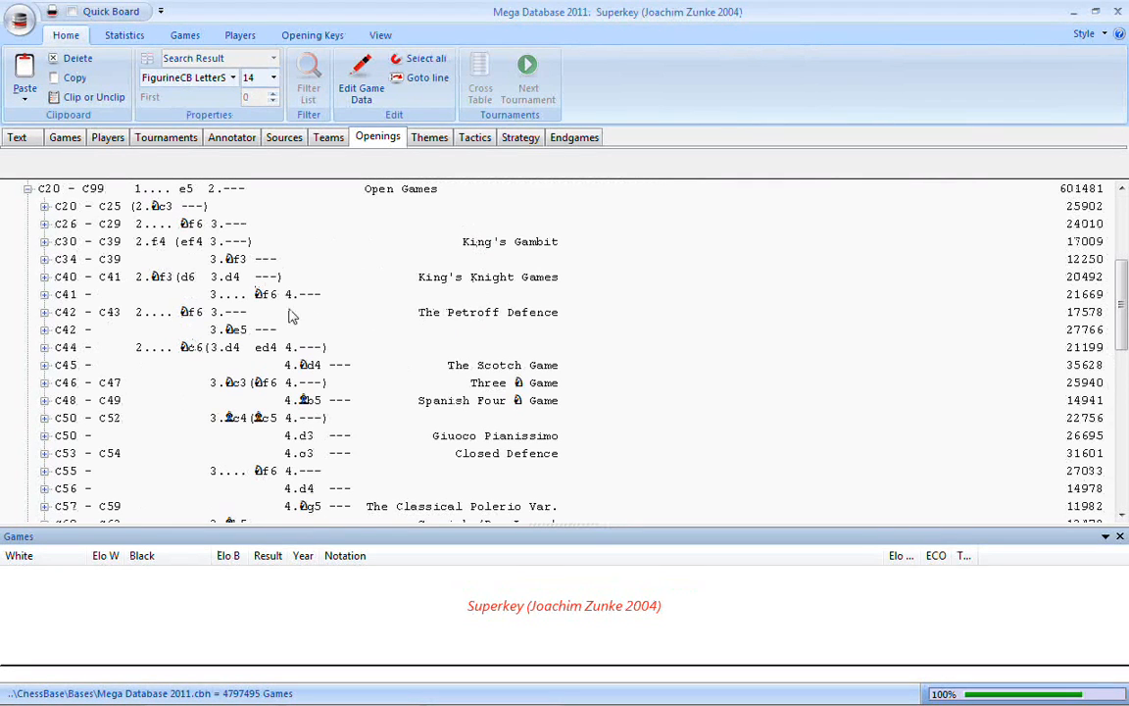
left_click(227, 334)
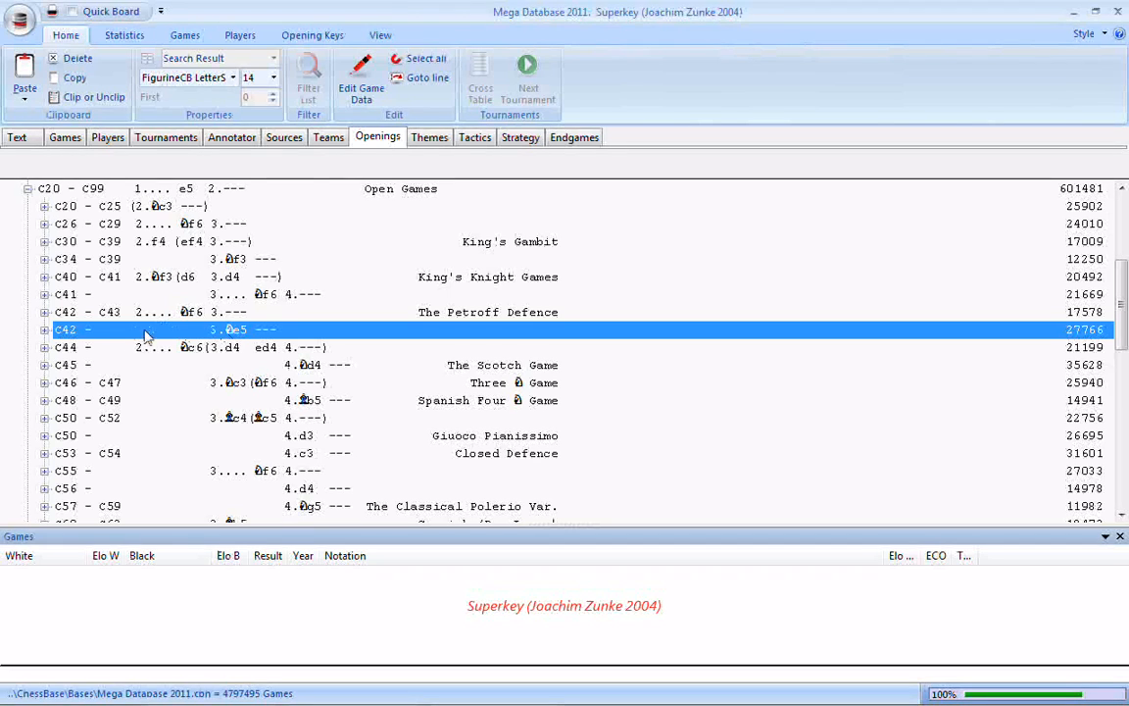
left_click(44, 332)
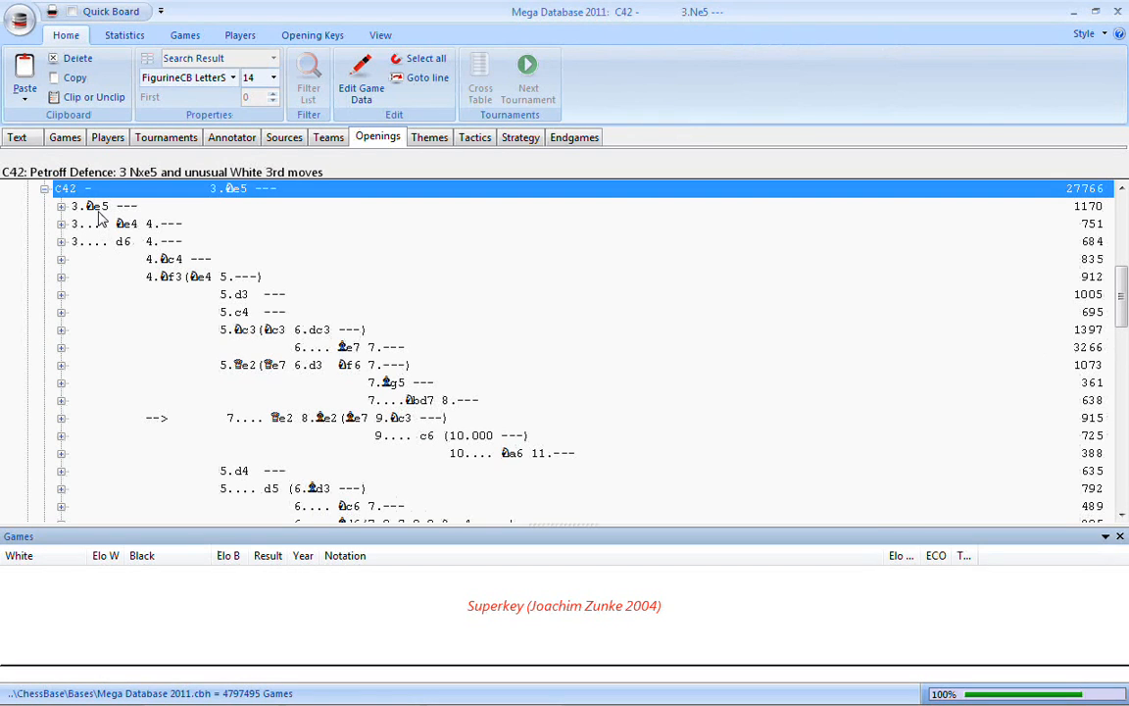
Select the 3...d6 4.--- key and inspect its subkeys, collapsing it again
left_click(114, 245)
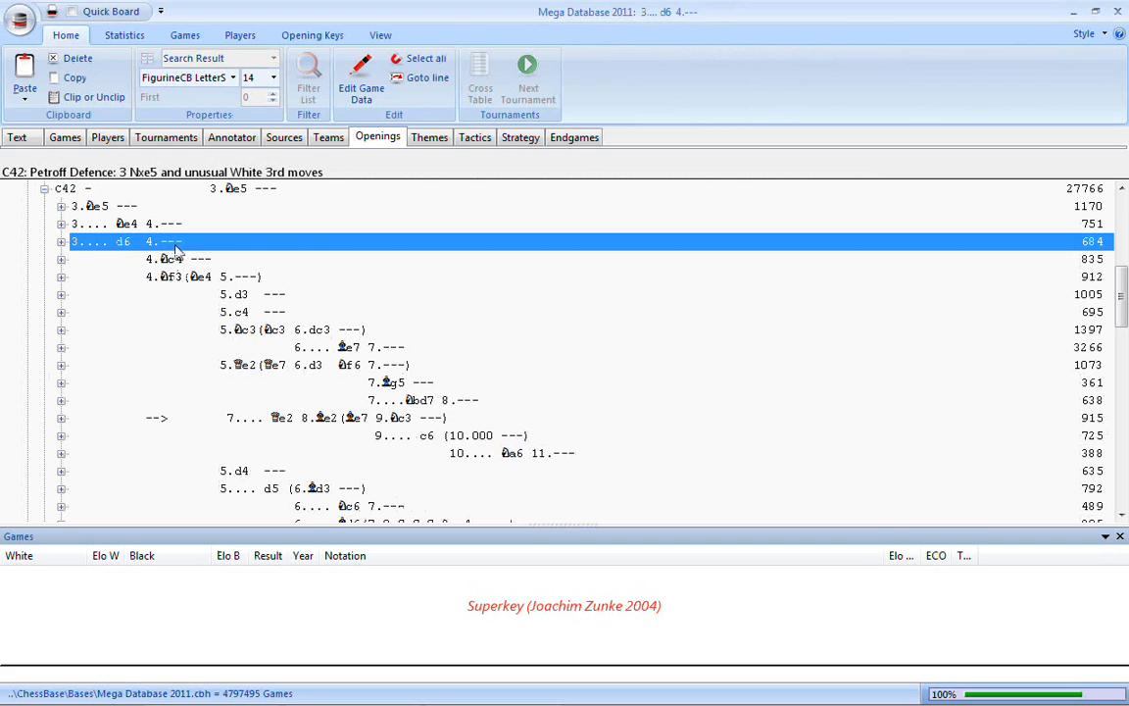
left_click(61, 241)
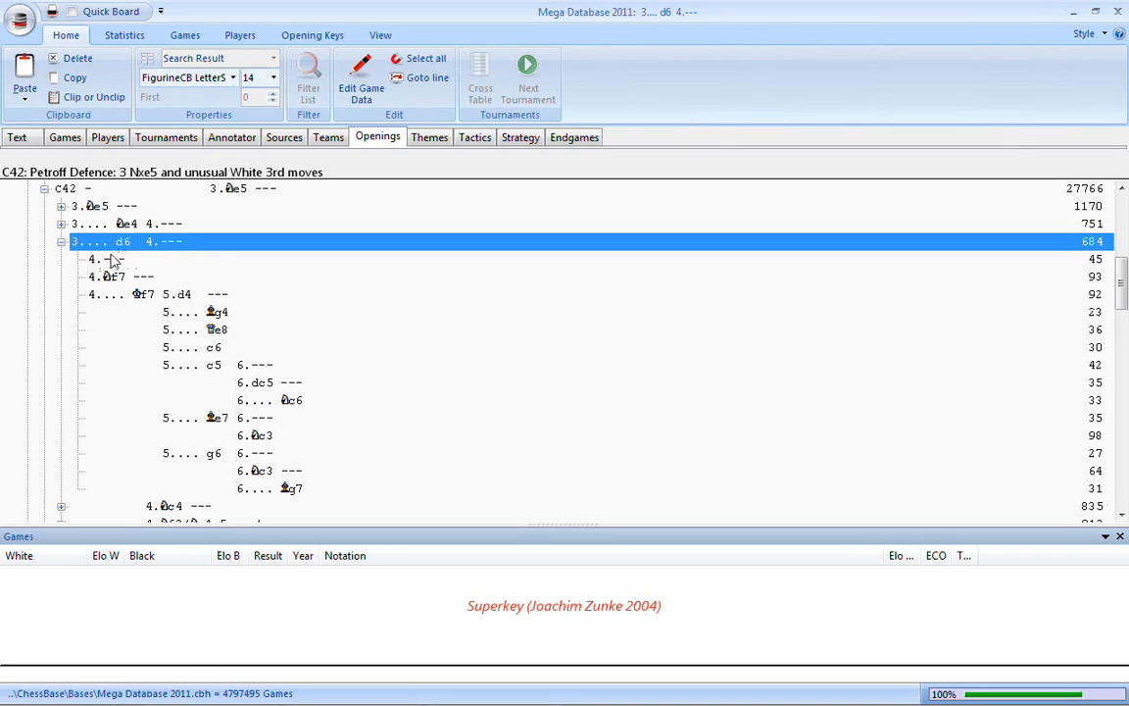
left_click(62, 243)
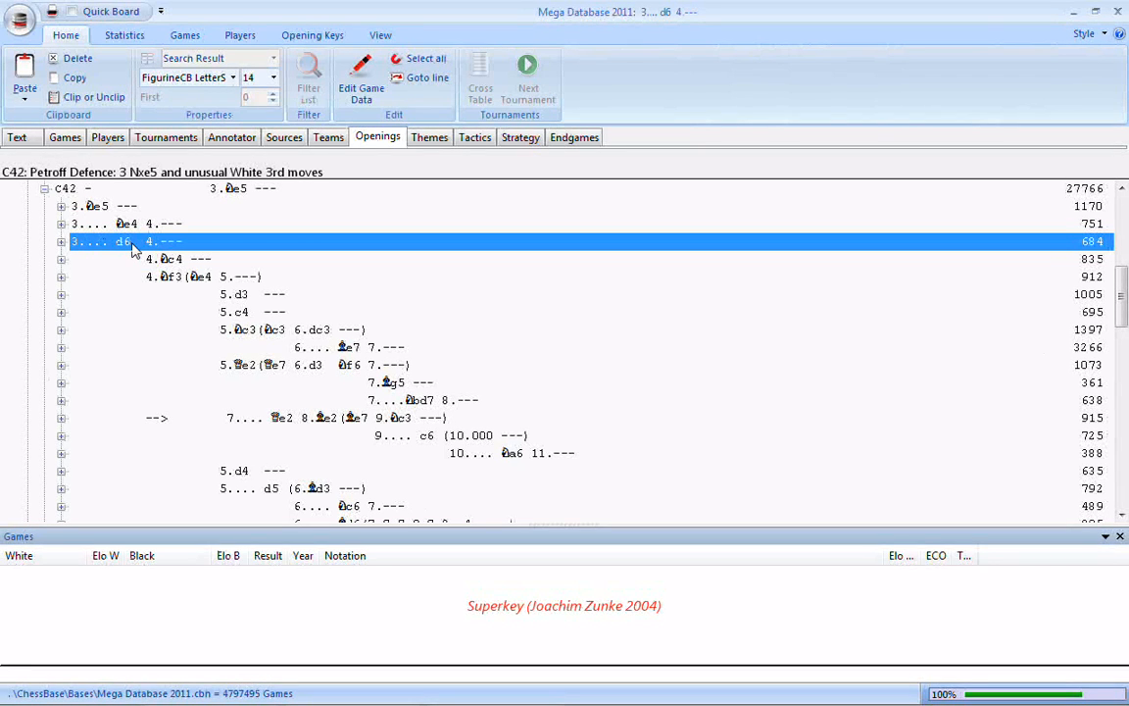
Transfer the 3...d6 4.--- key from Mega Database 2011 to the Cochrane Gambit database
mouse_move(240, 700)
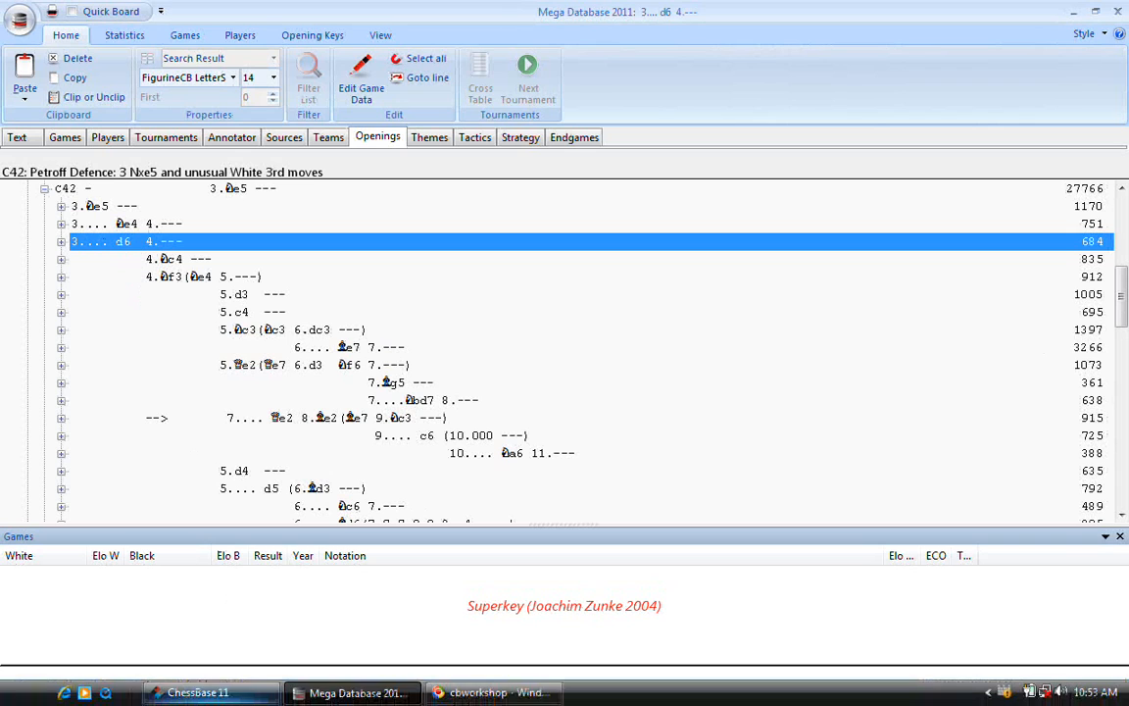
left_click(245, 699)
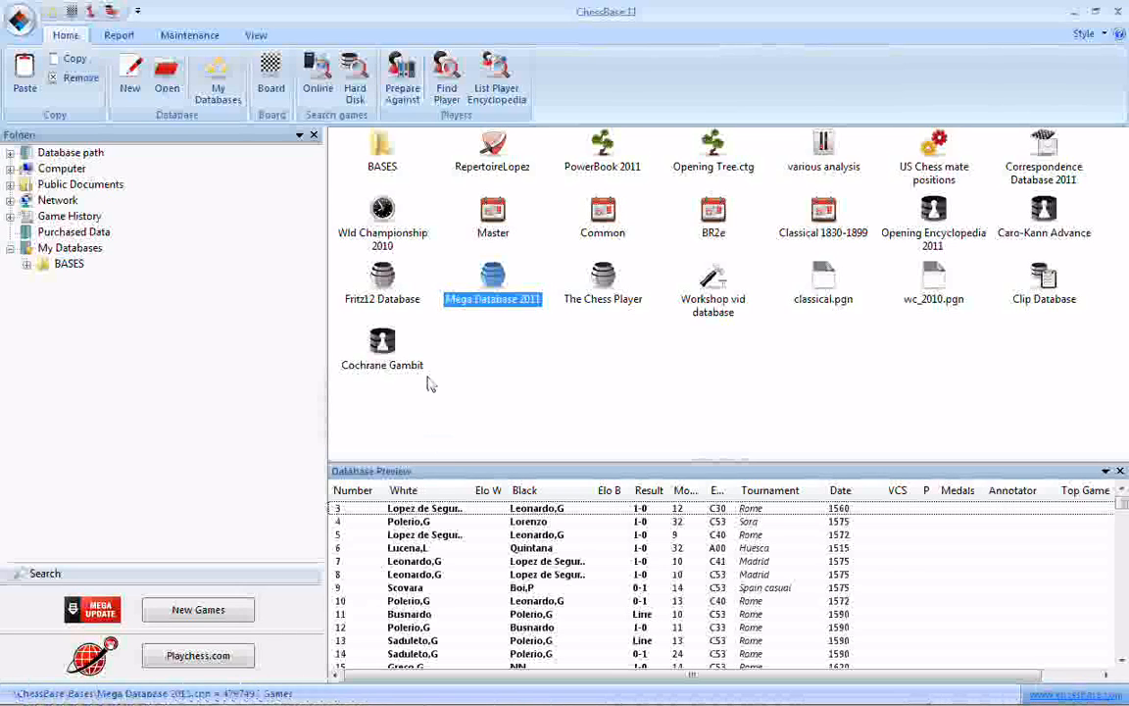
left_click(383, 353)
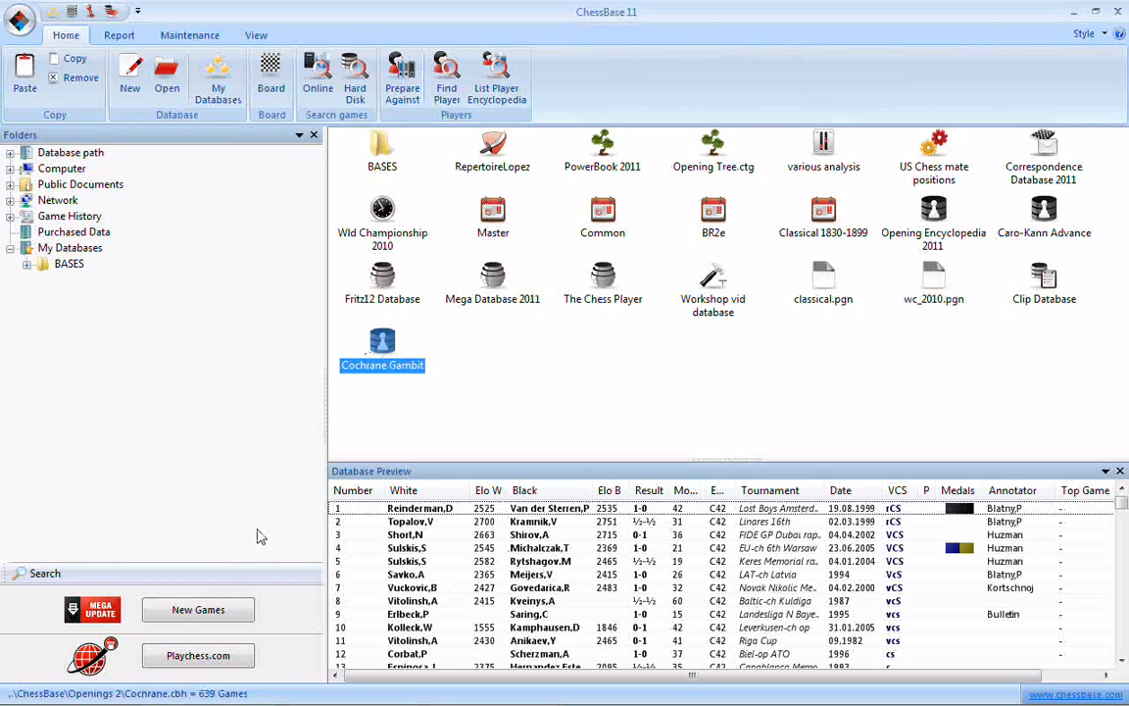
left_click(314, 698)
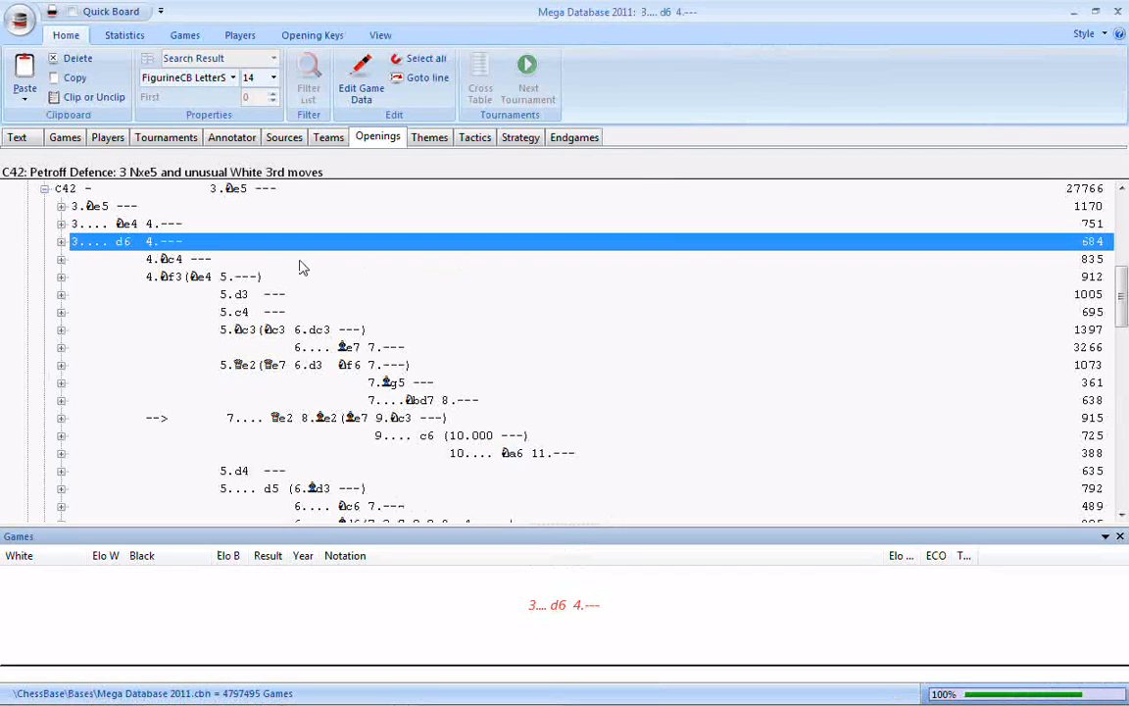
right_click(138, 249)
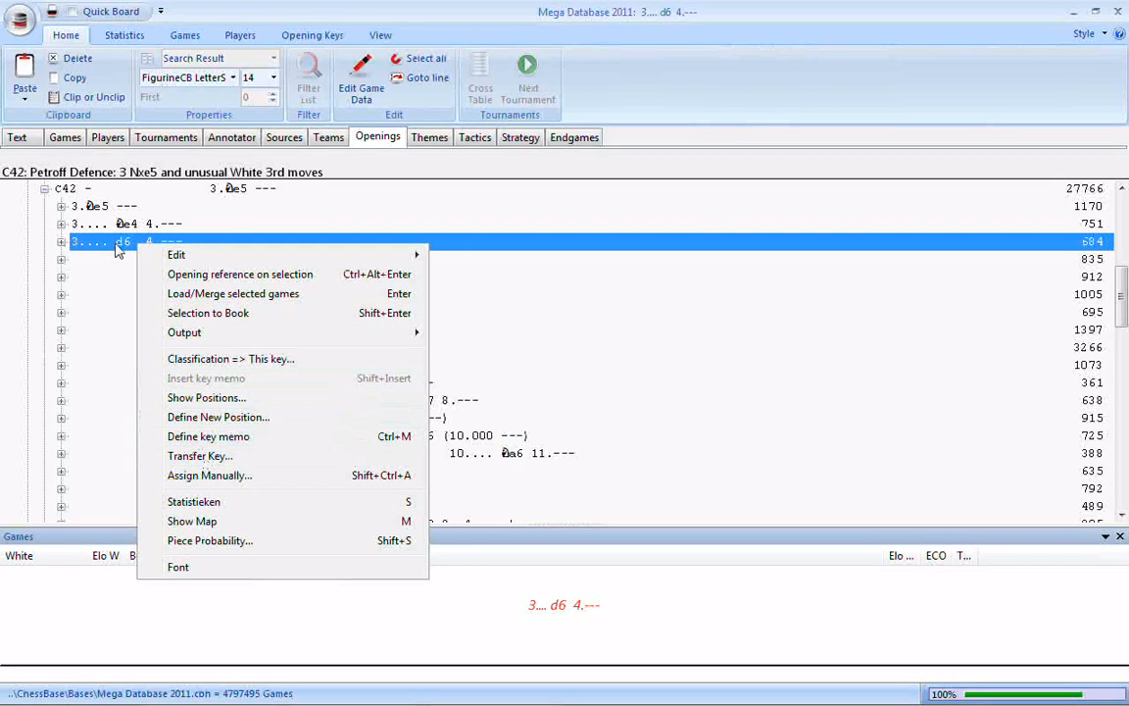
mouse_move(173, 257)
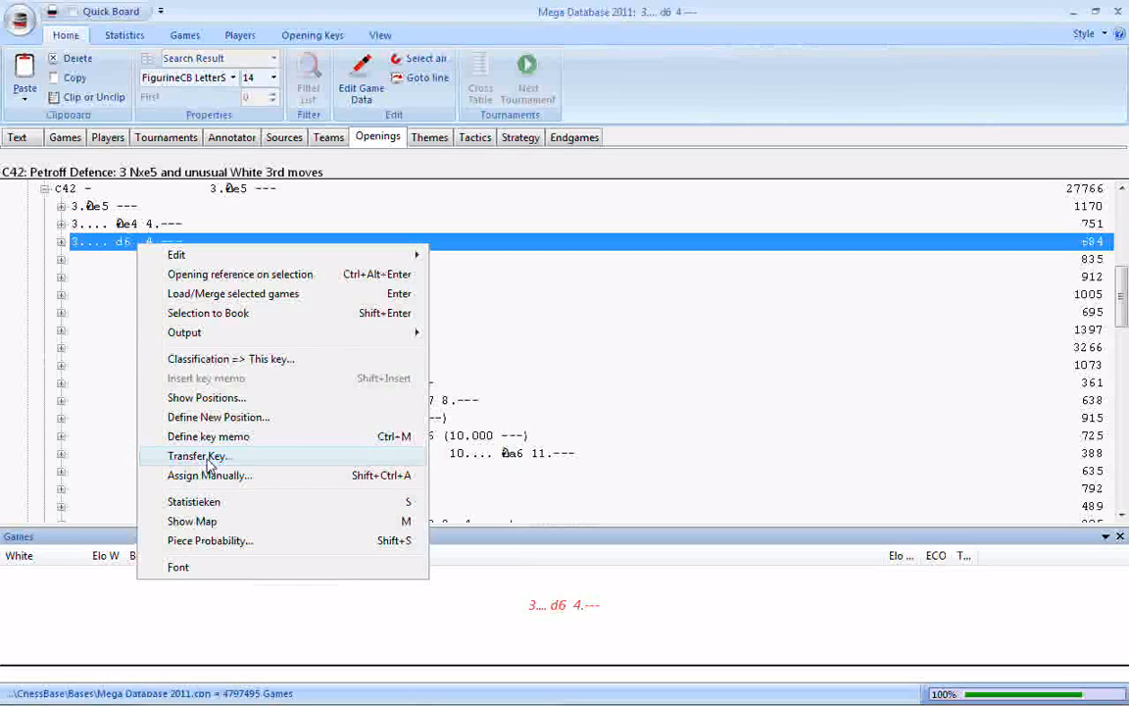
left_click(201, 456)
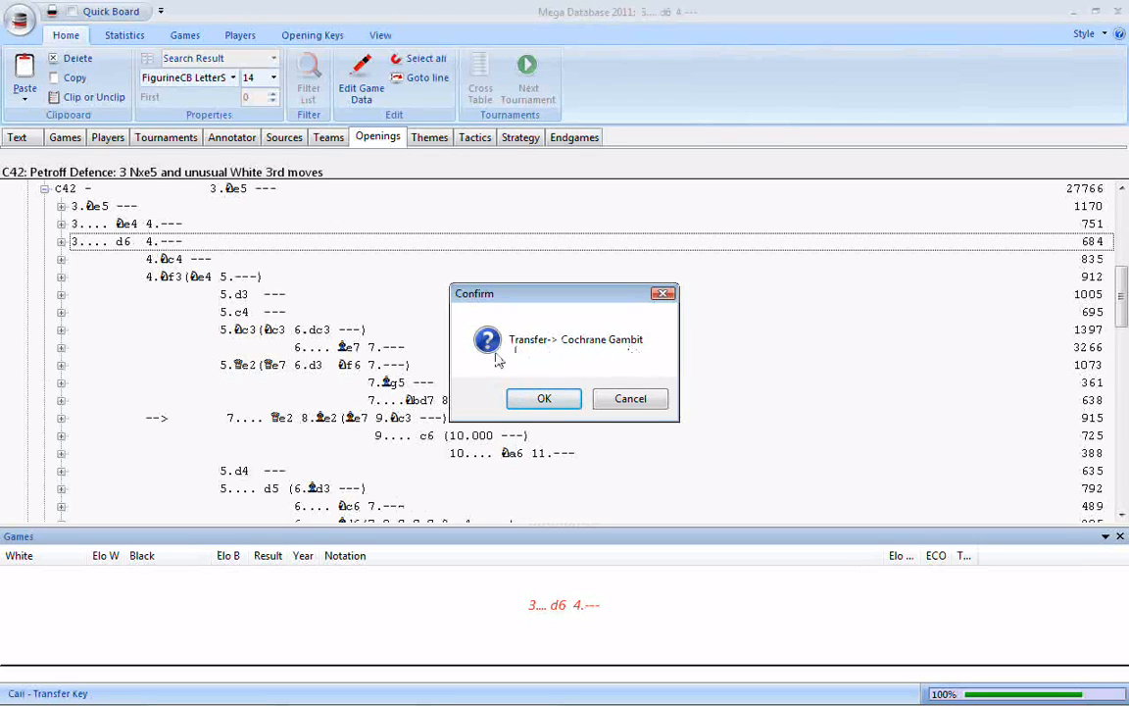
left_click(537, 399)
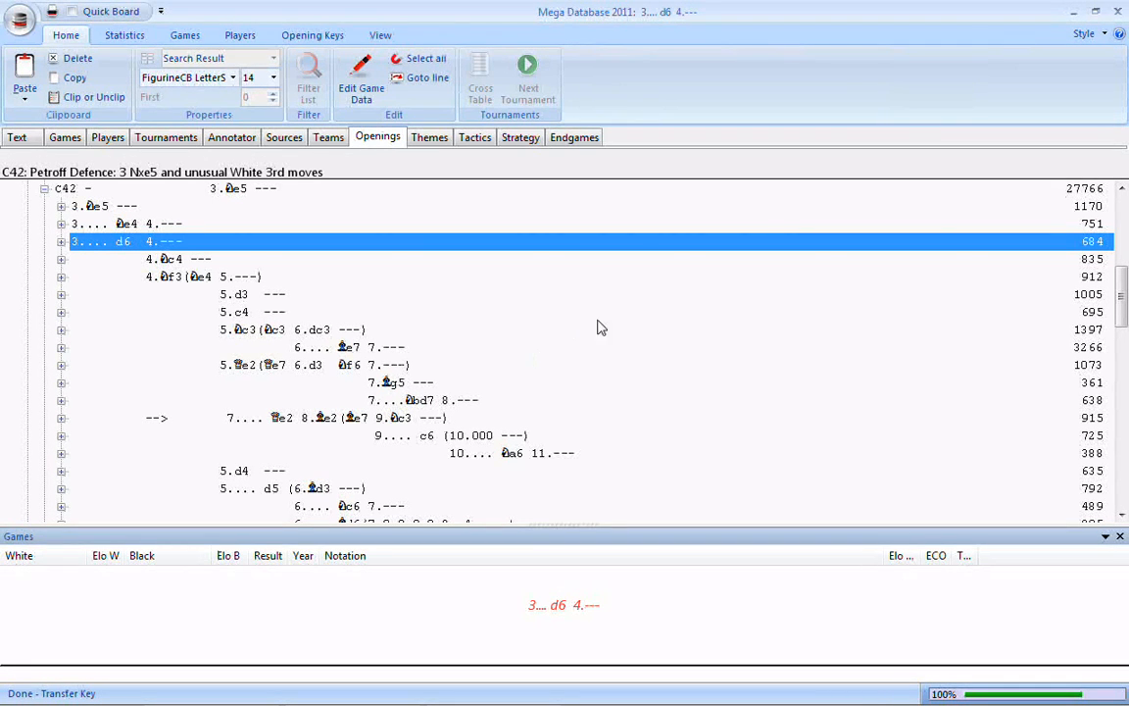
Close Mega Database 2011 and open the Cochrane Gambit database at its opening key
left_click(1118, 12)
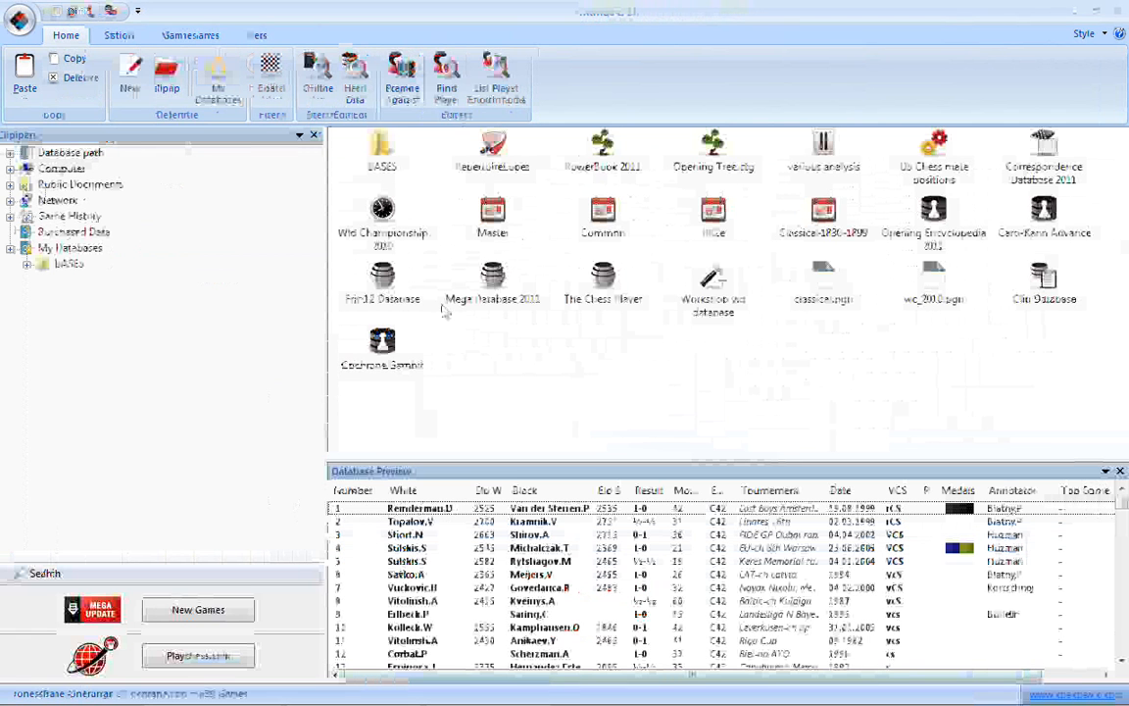
double_click(395, 340)
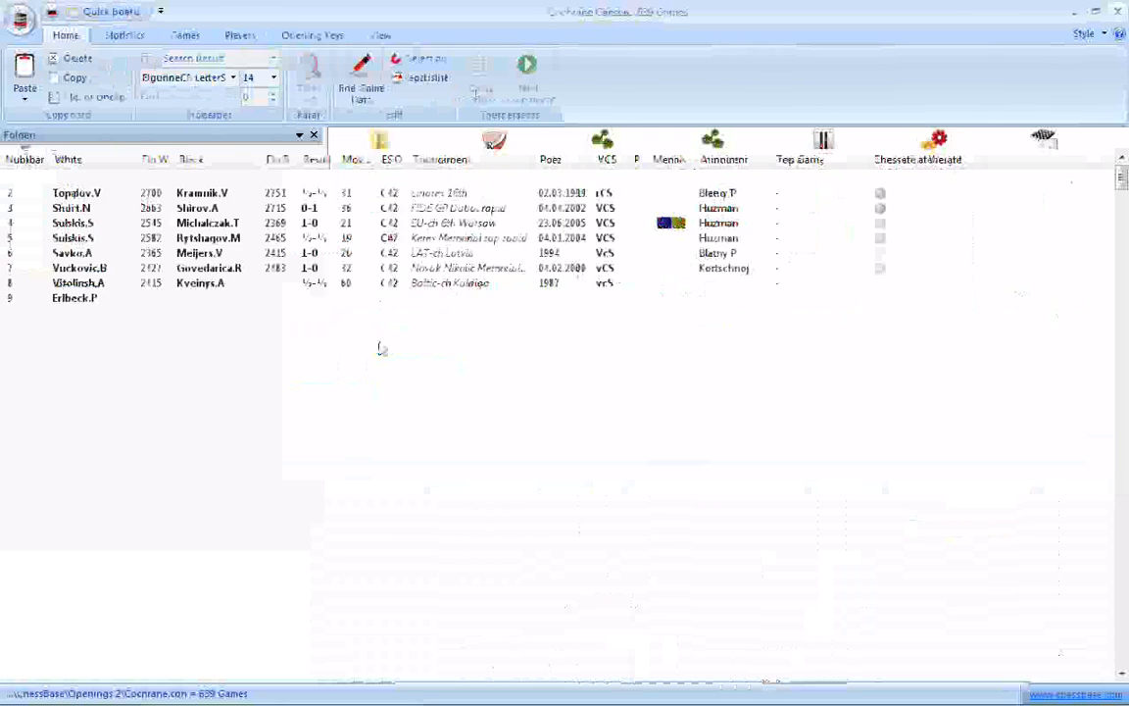
left_click(377, 137)
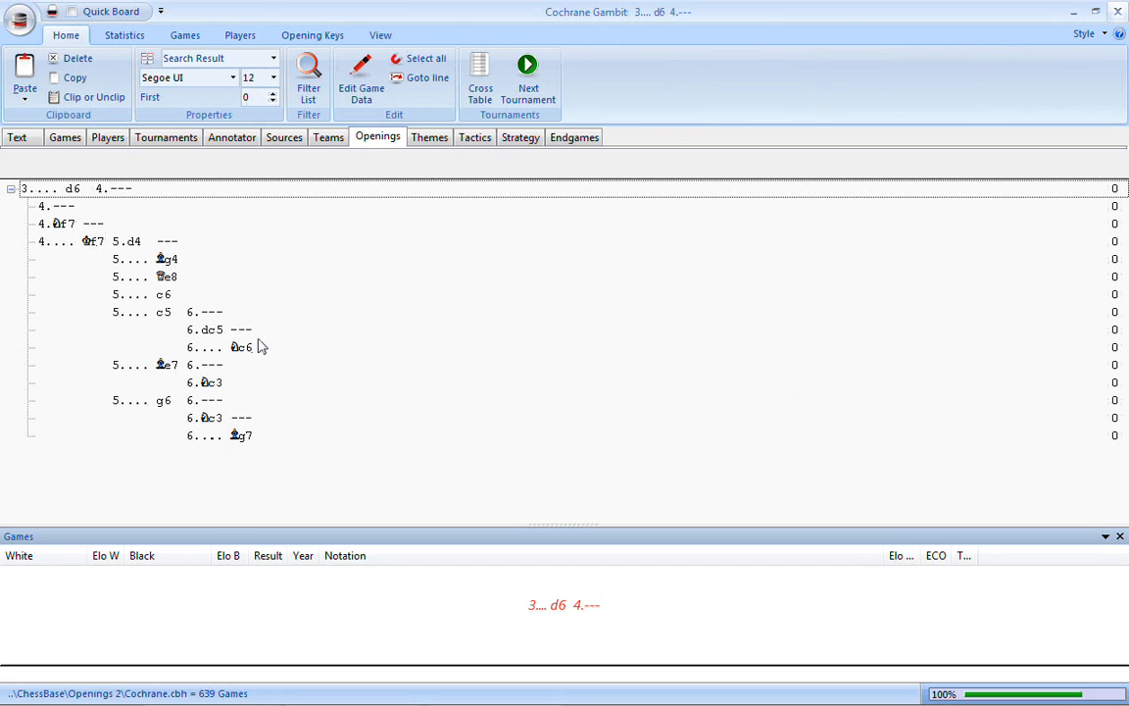
Classify all keys of the Cochrane Gambit database for Openings
left_click(313, 39)
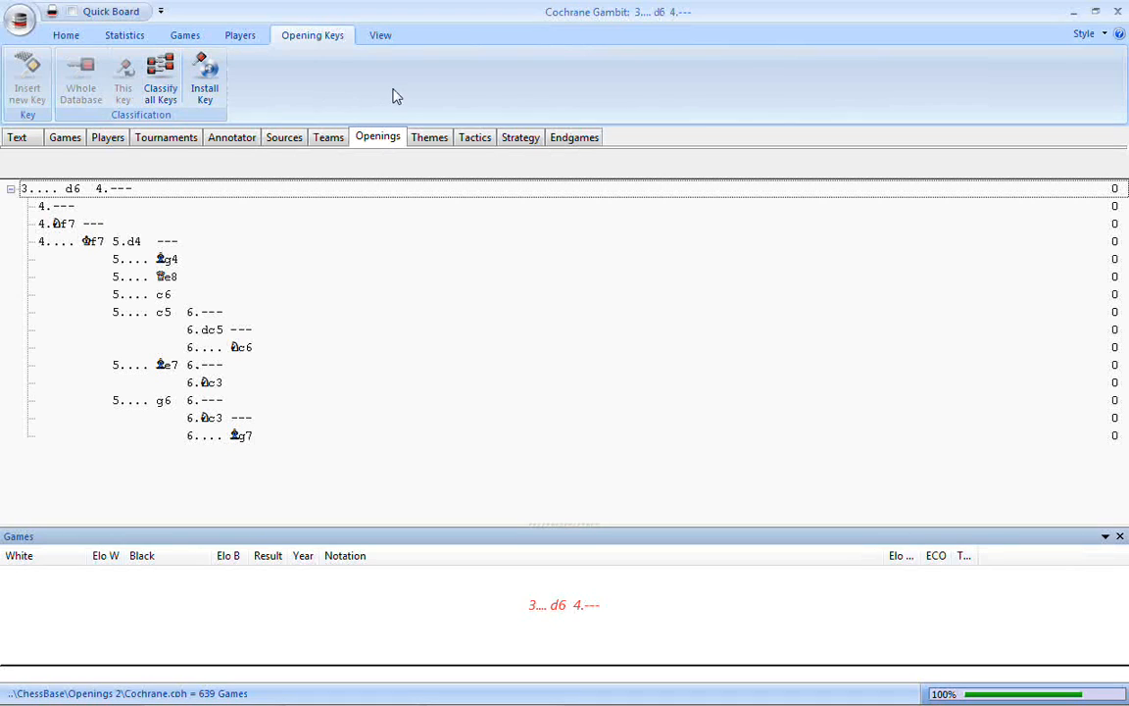
left_click(161, 86)
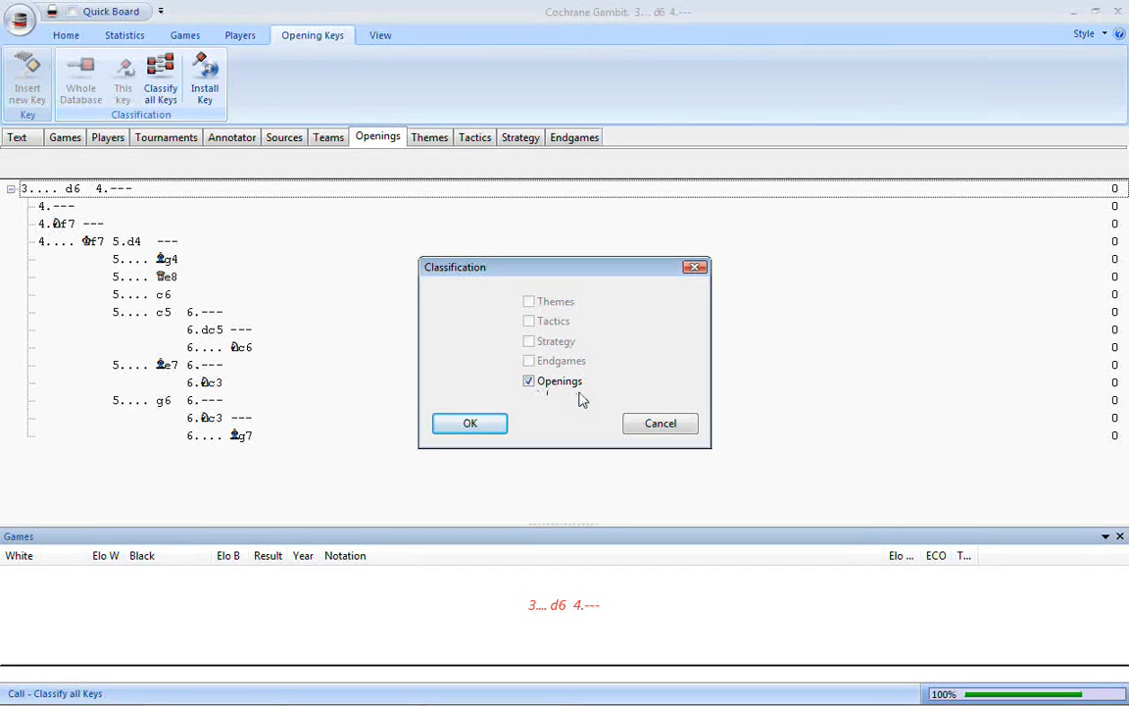
left_click(470, 422)
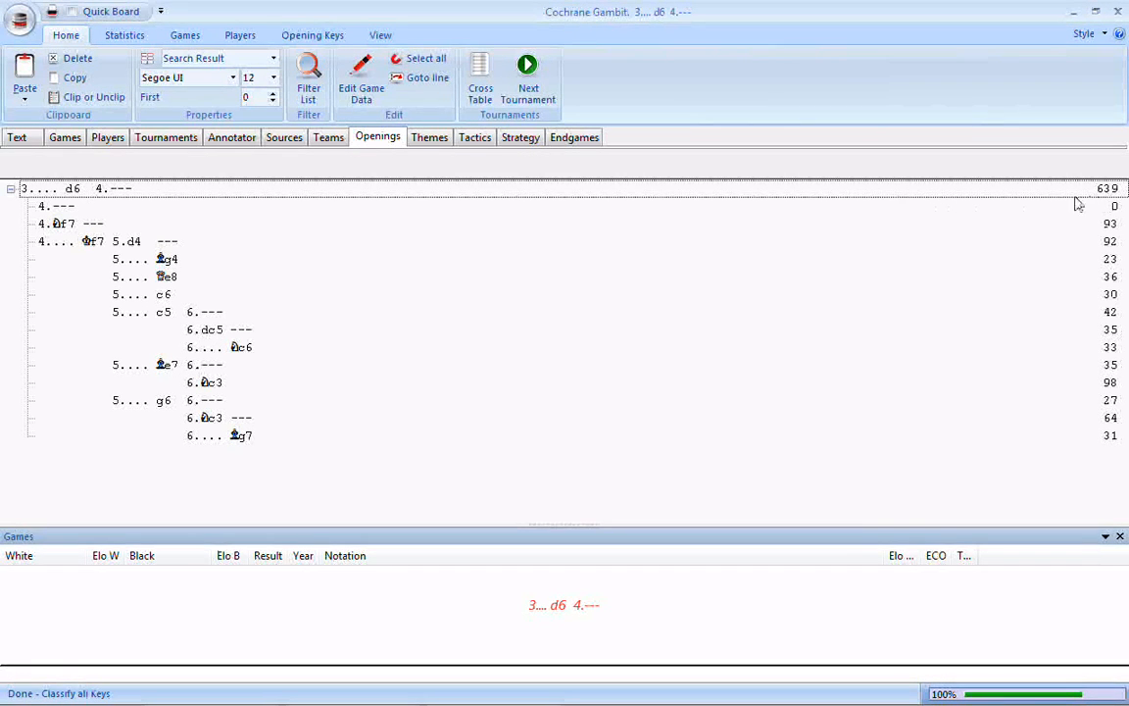
Browse the classified keys, checking the games filed under 5...g6, 6.Nc3, 5...Be7, 6...Nc6 and the 4.--- key
left_click(632, 196)
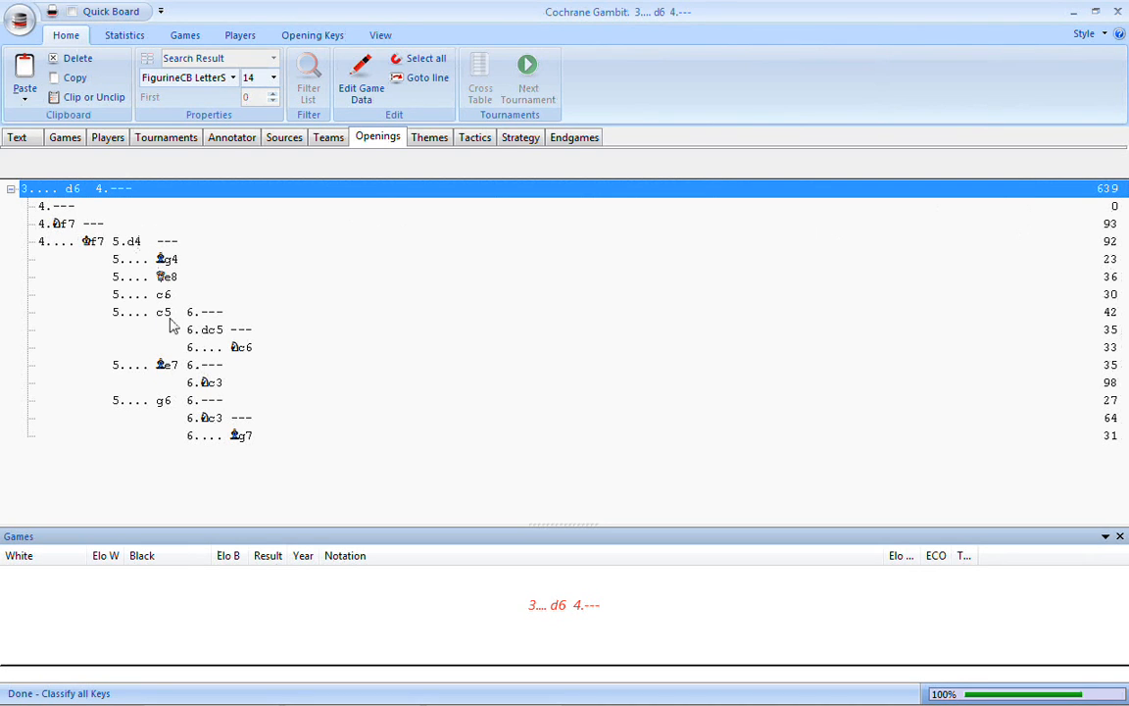
left_click(199, 404)
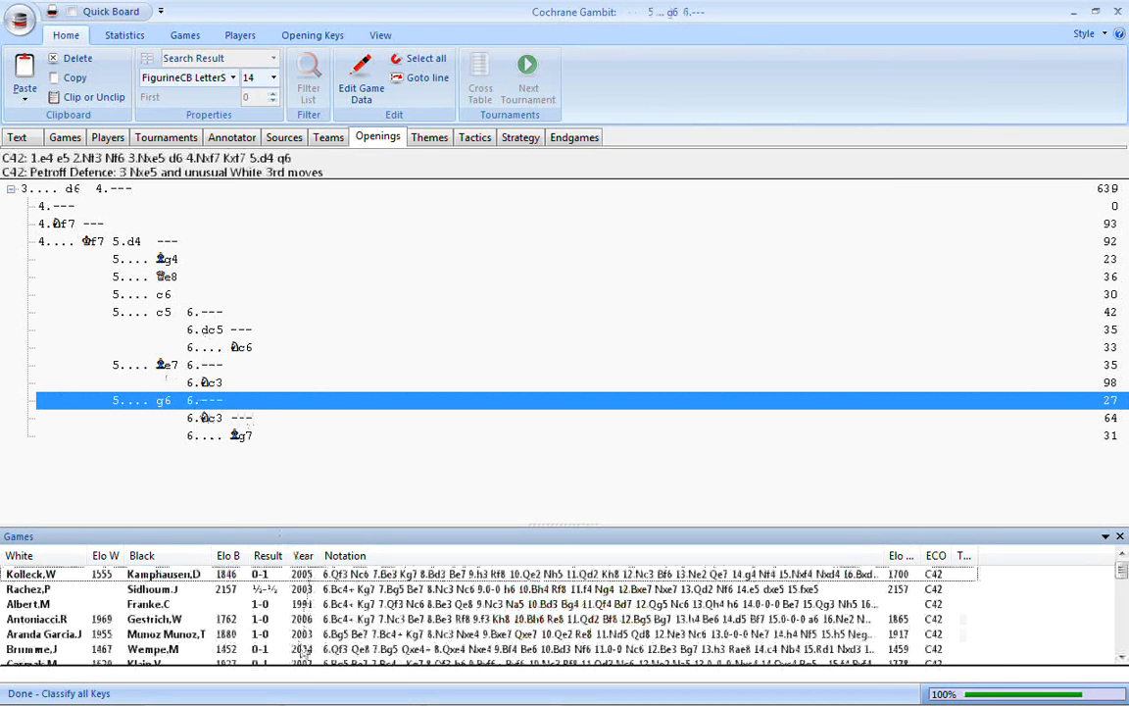
left_click(206, 382)
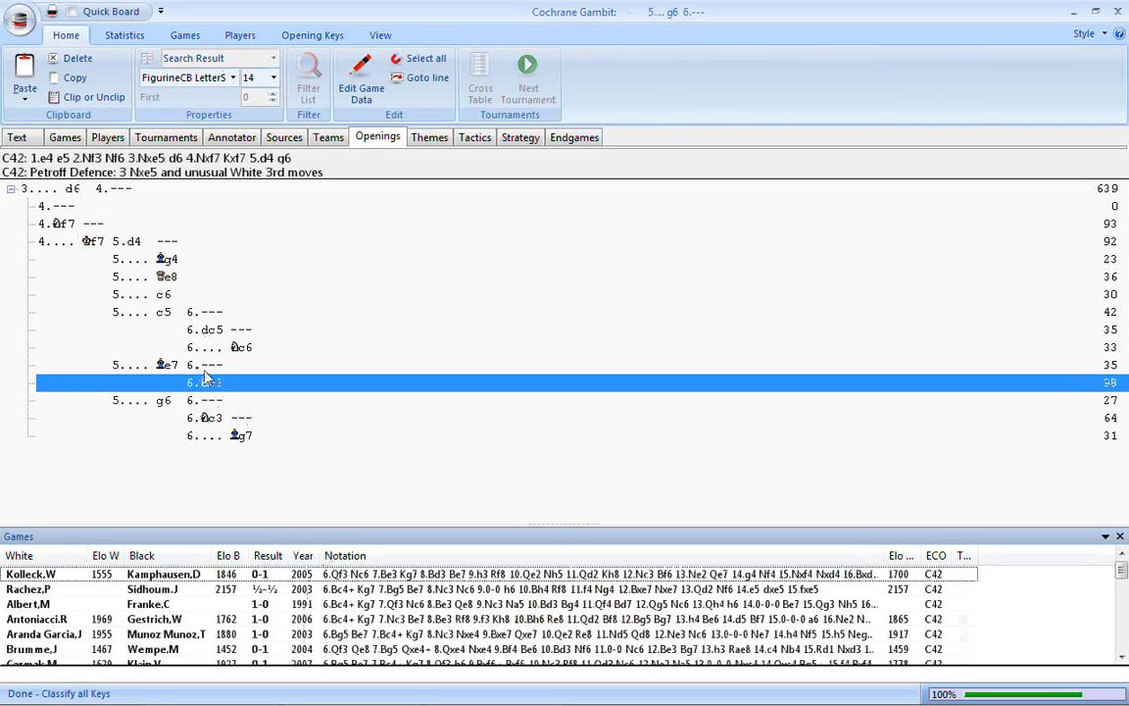
left_click(228, 365)
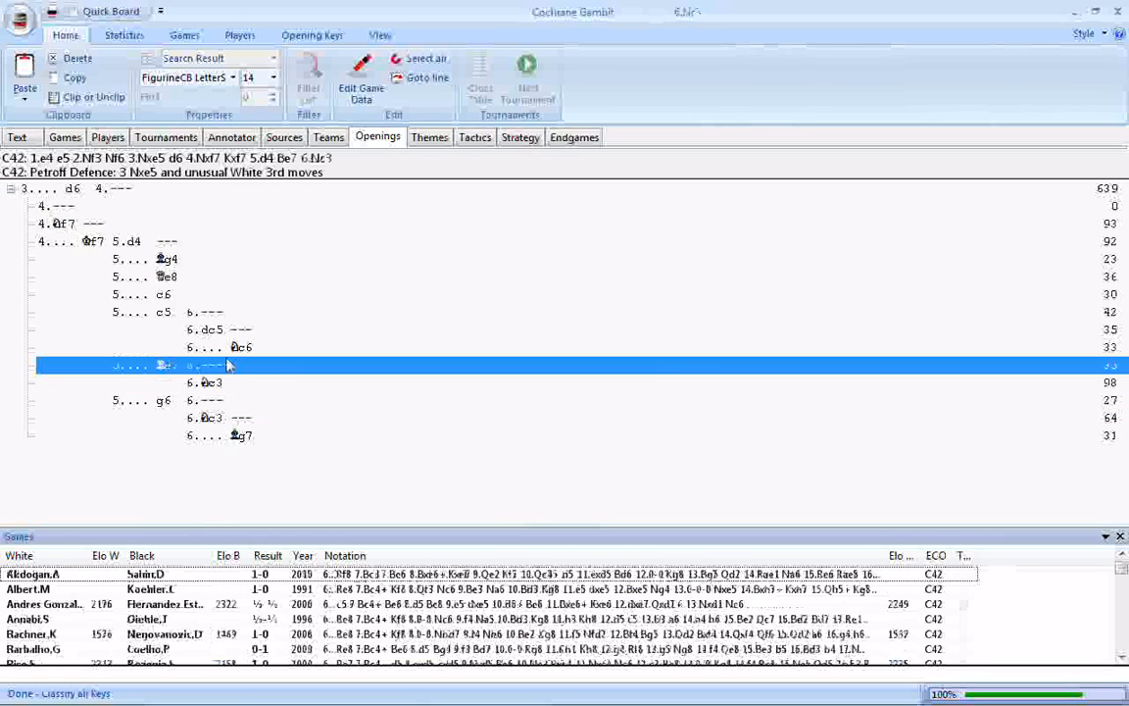
left_click(240, 348)
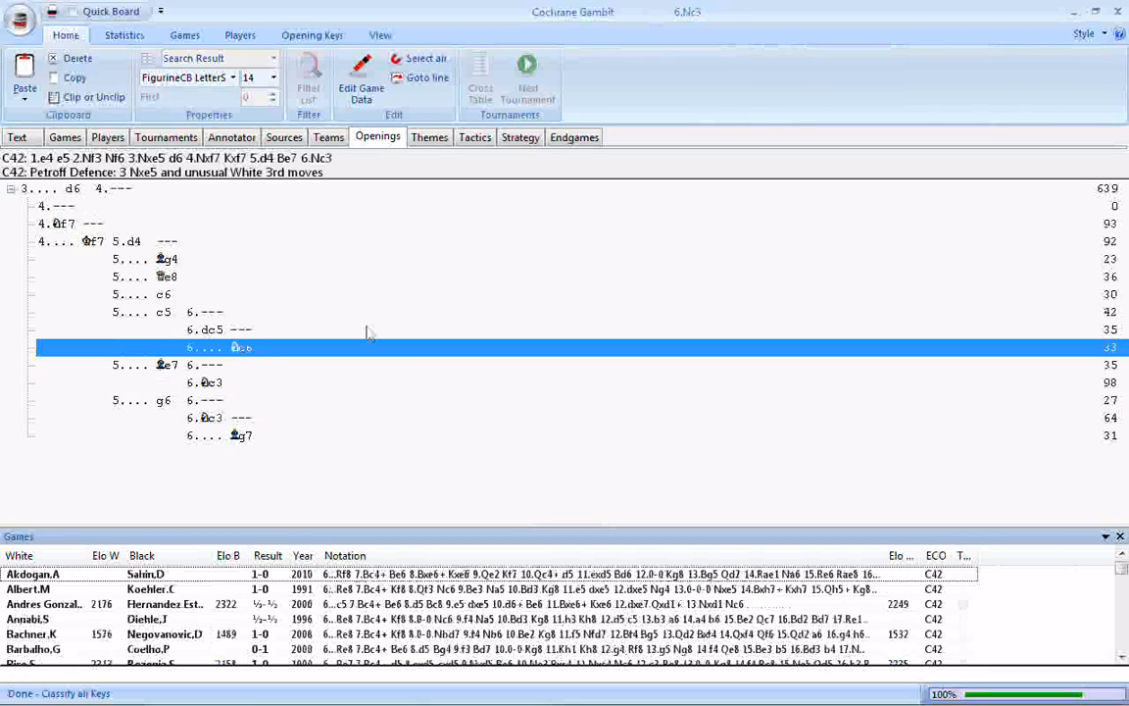
left_click(77, 207)
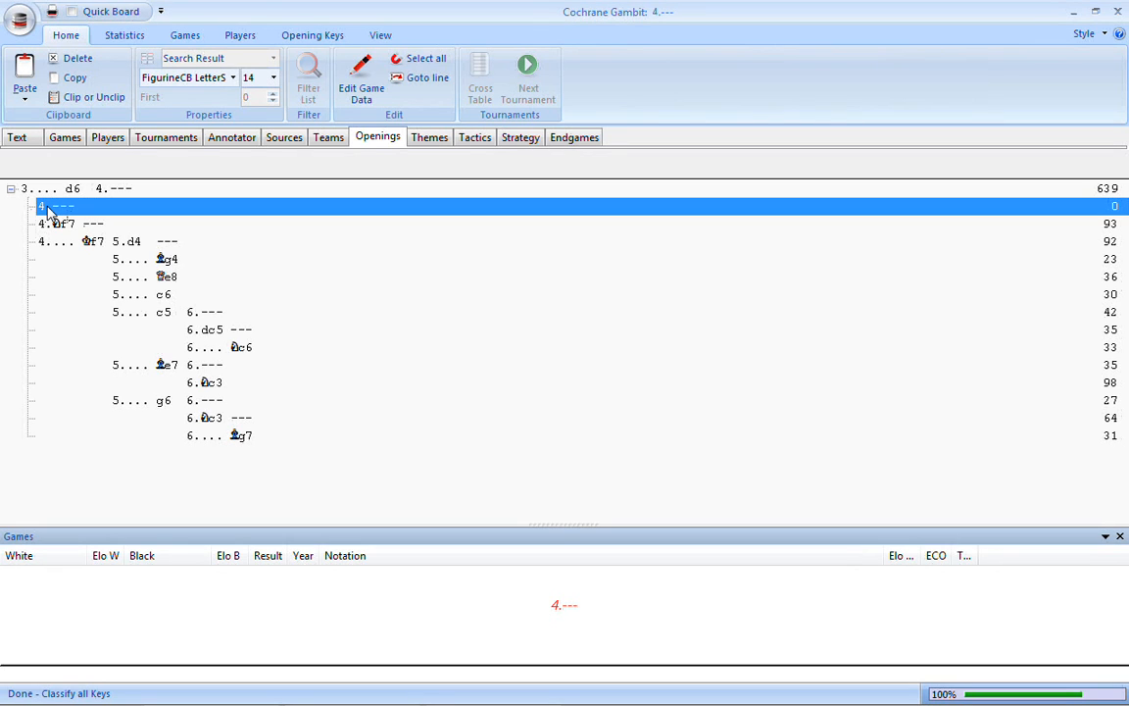
right_click(87, 211)
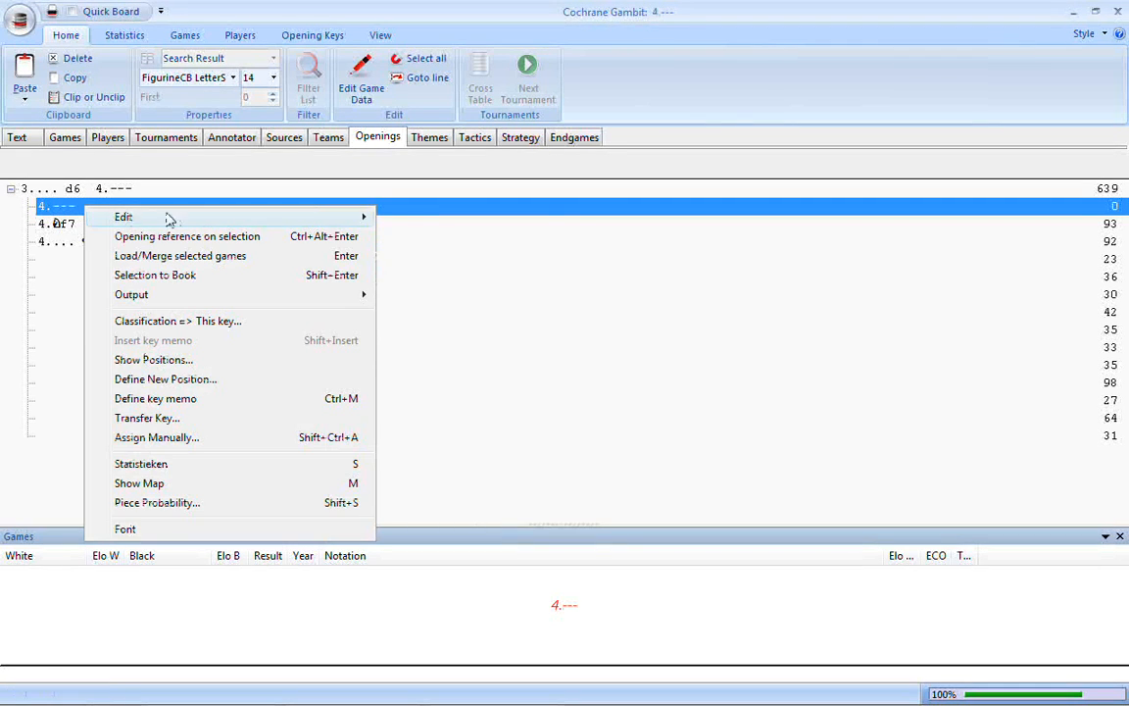
mouse_move(169, 218)
left_click(657, 219)
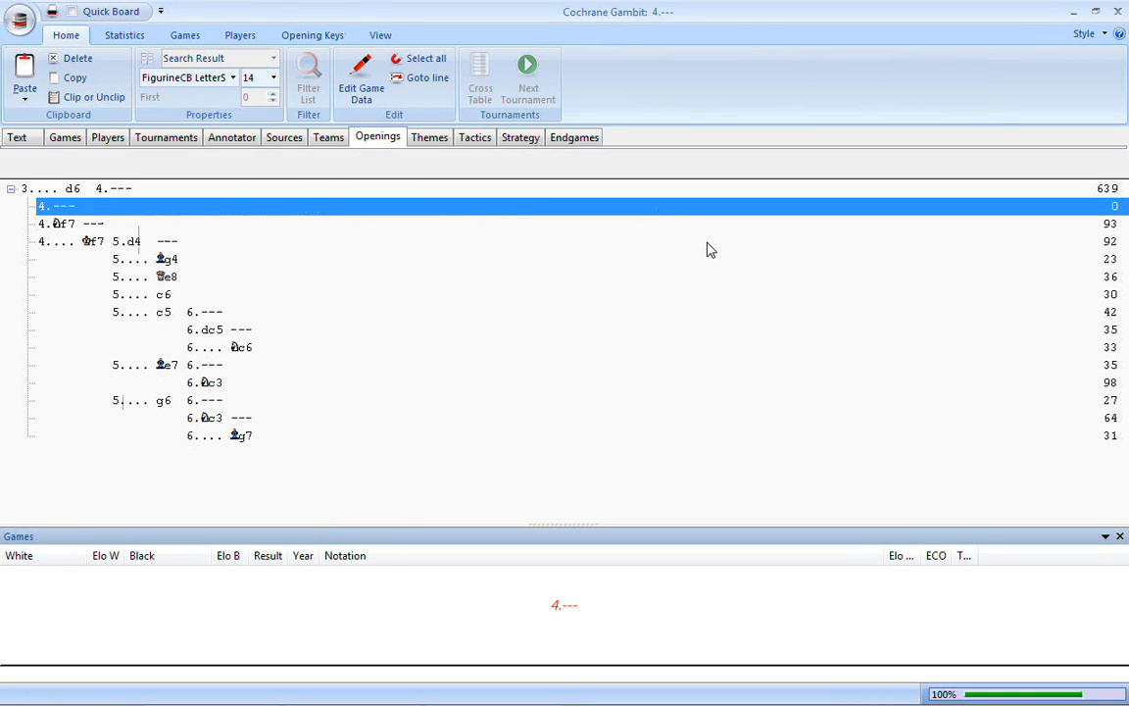
Delete the empty 4.--- key directly under 3...d6 and have the games reclassified
key("Delete")
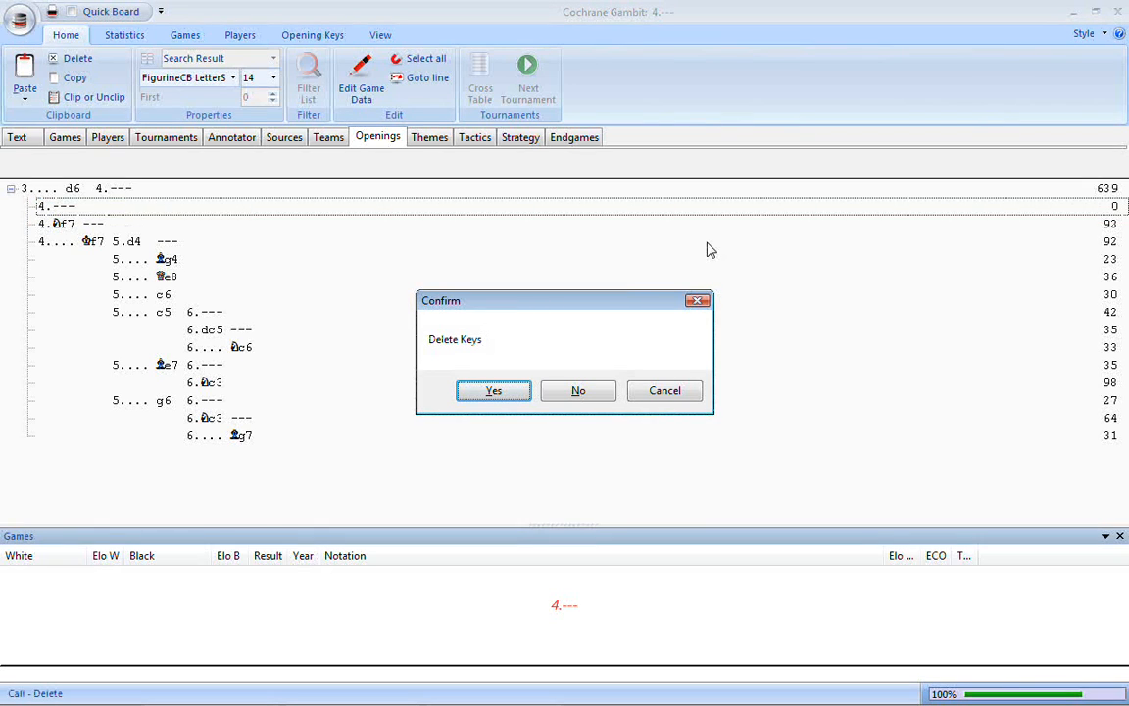
left_click(505, 395)
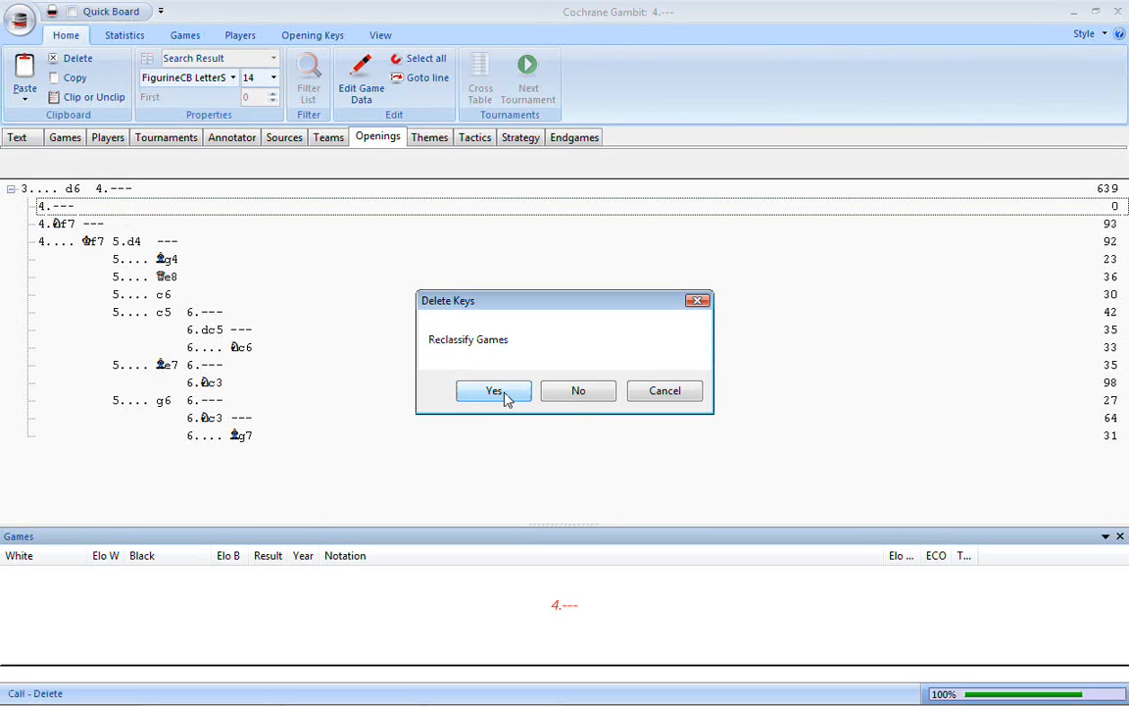
left_click(504, 394)
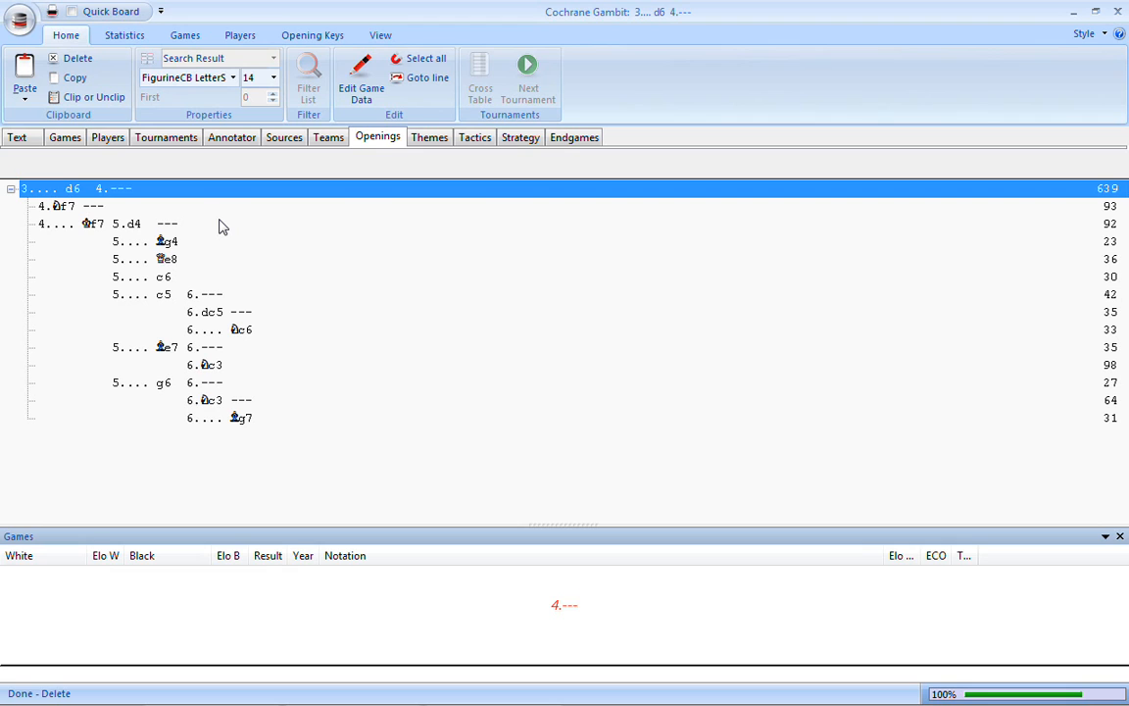
Switch to the main ChessBase 11 window and reopen the Cochrane Gambit database at its opening key
mouse_move(304, 704)
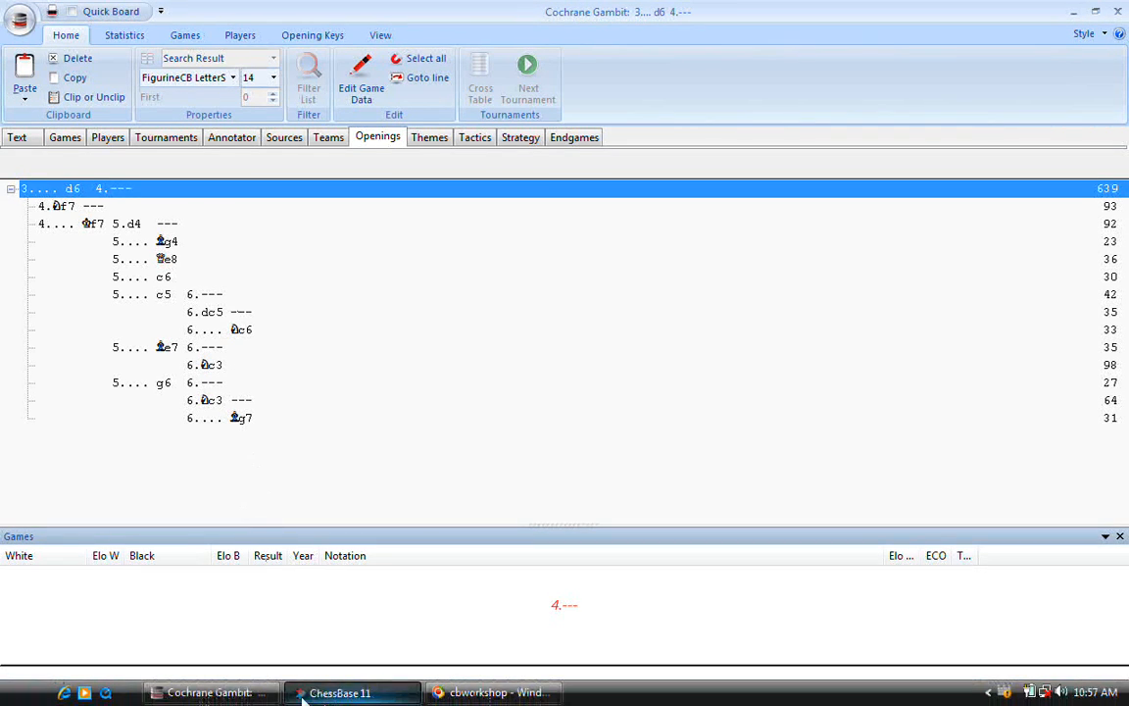
left_click(246, 700)
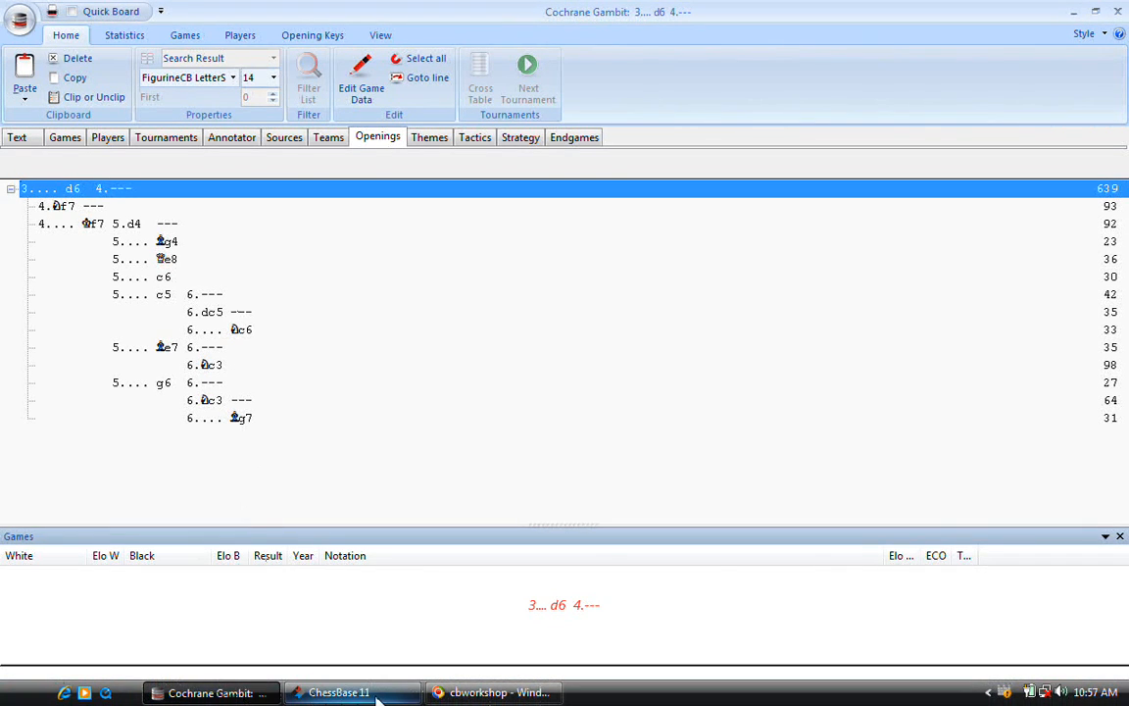
left_click(365, 696)
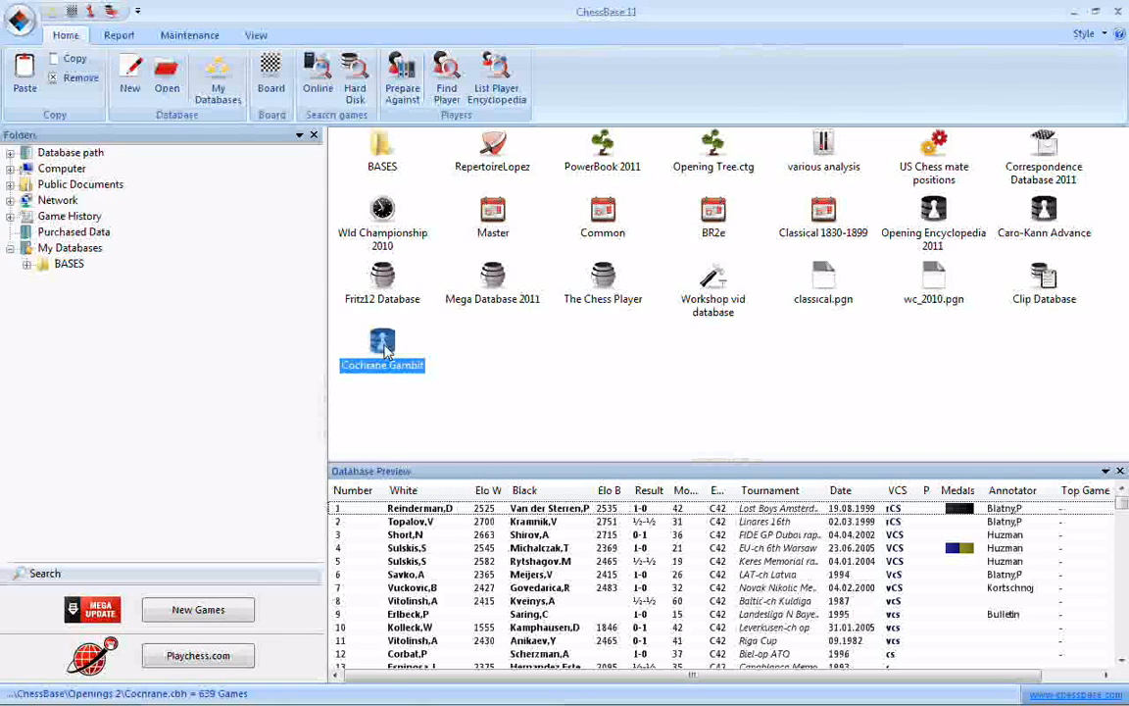
double_click(384, 343)
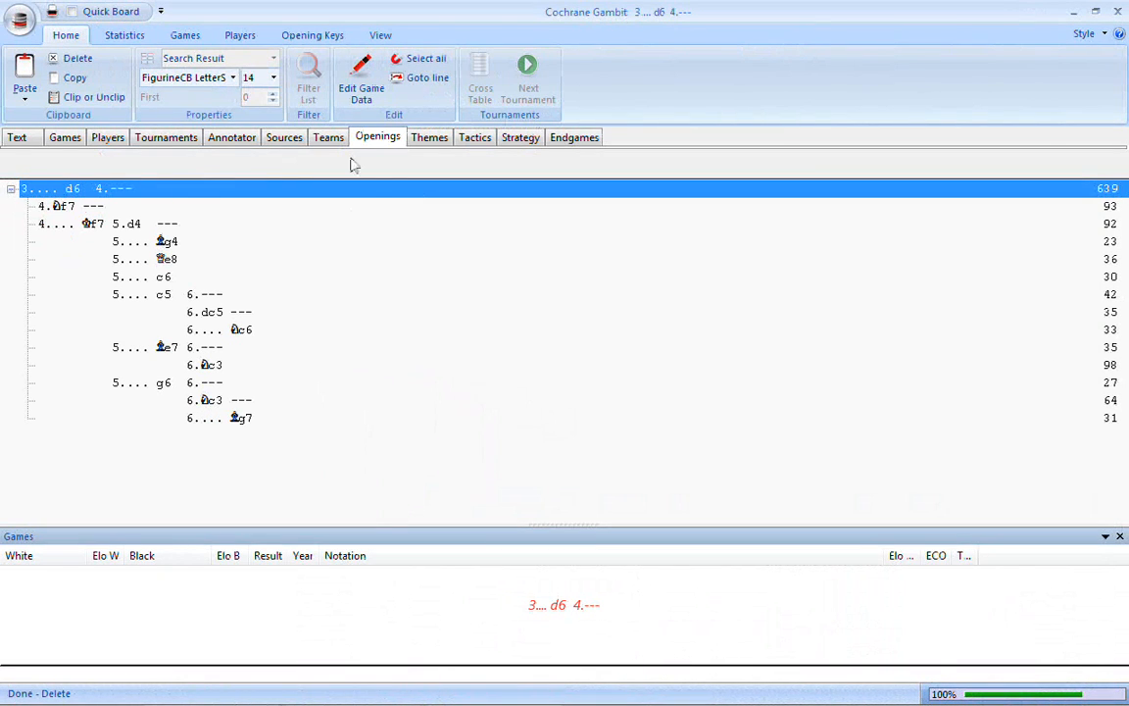
Show the opening-key commands and select the 5...c6 key
left_click(313, 36)
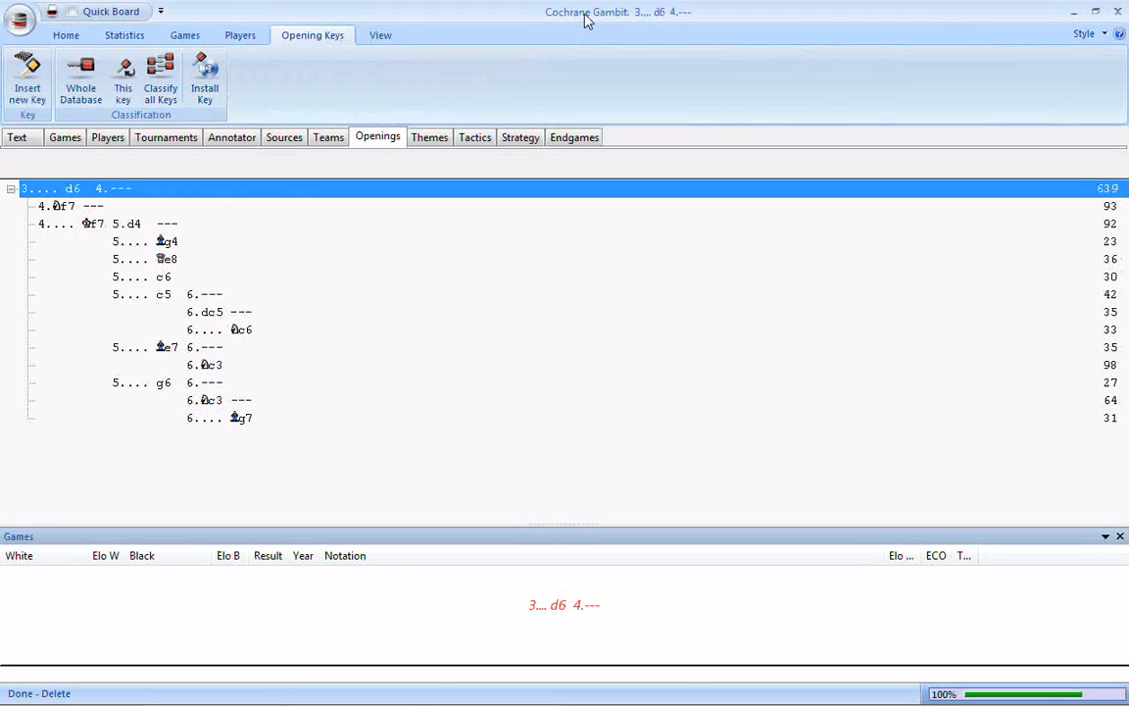
left_click(132, 278)
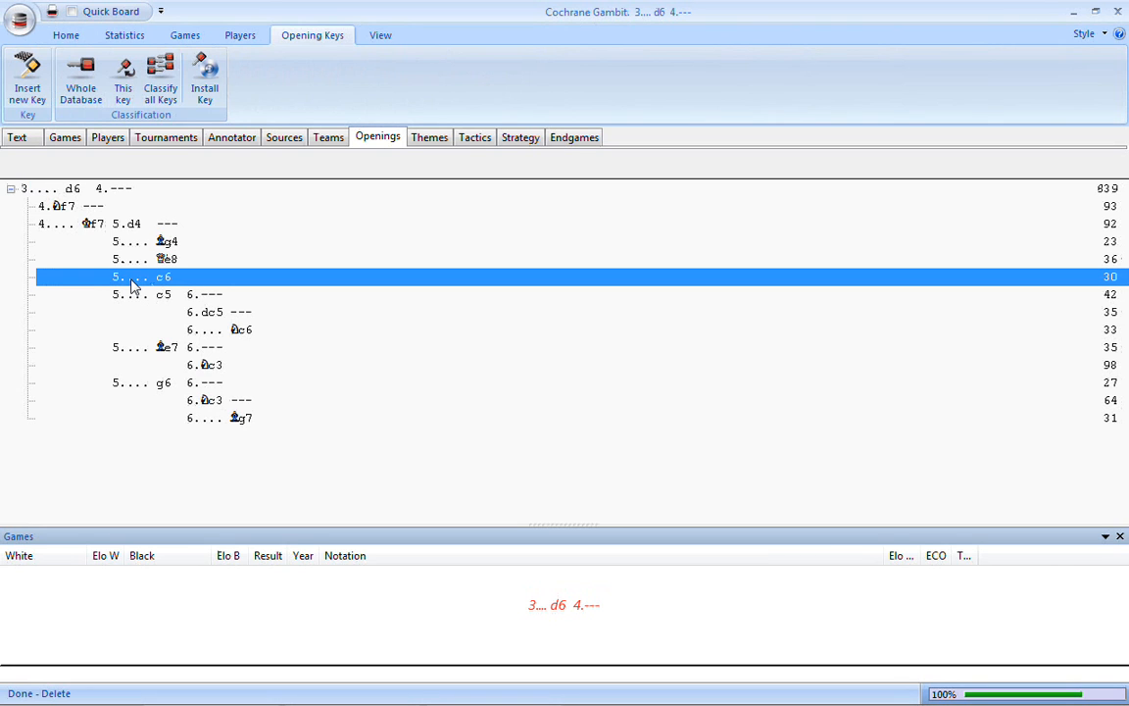